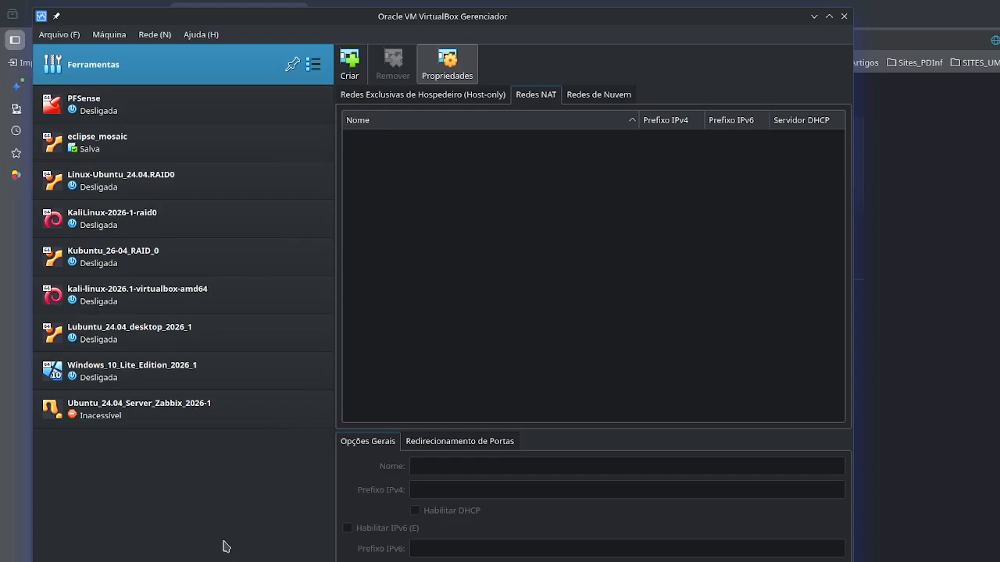
- Review the details of the Lubuntu desktop, Windows 10 Lite and Ubuntu Server Zabbix virtual machines
click(170, 338)
click(166, 378)
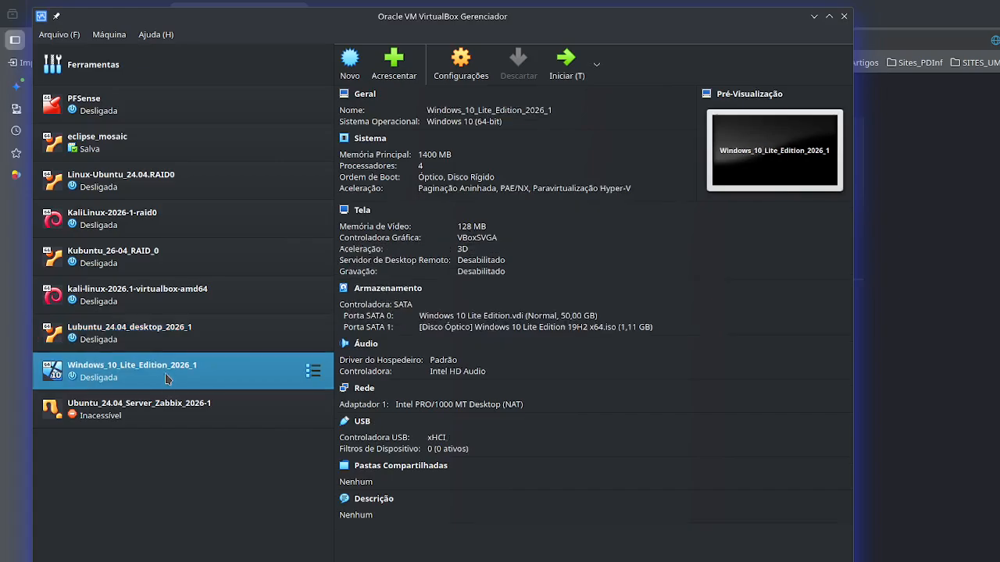
click(169, 410)
click(173, 378)
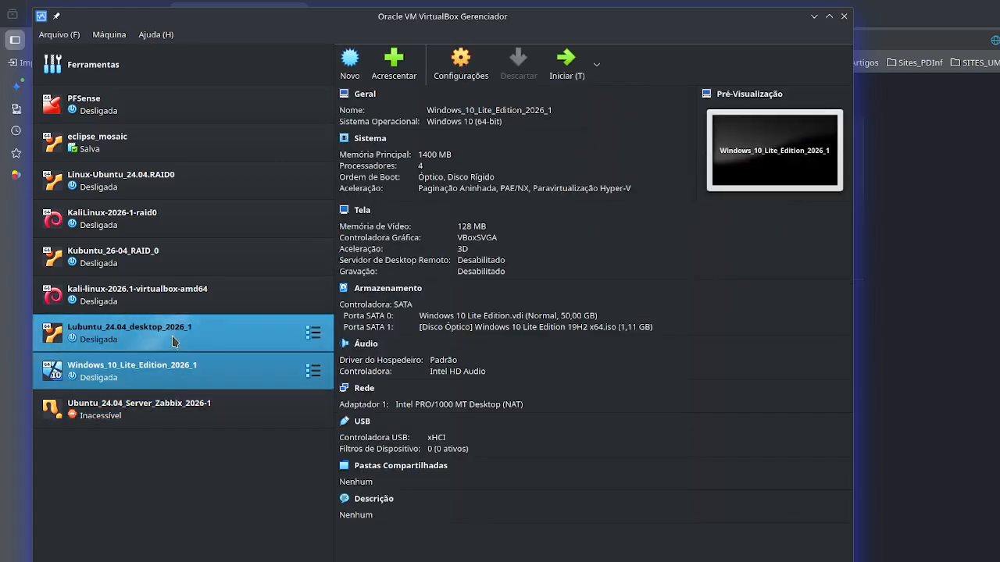
click(171, 340)
click(169, 378)
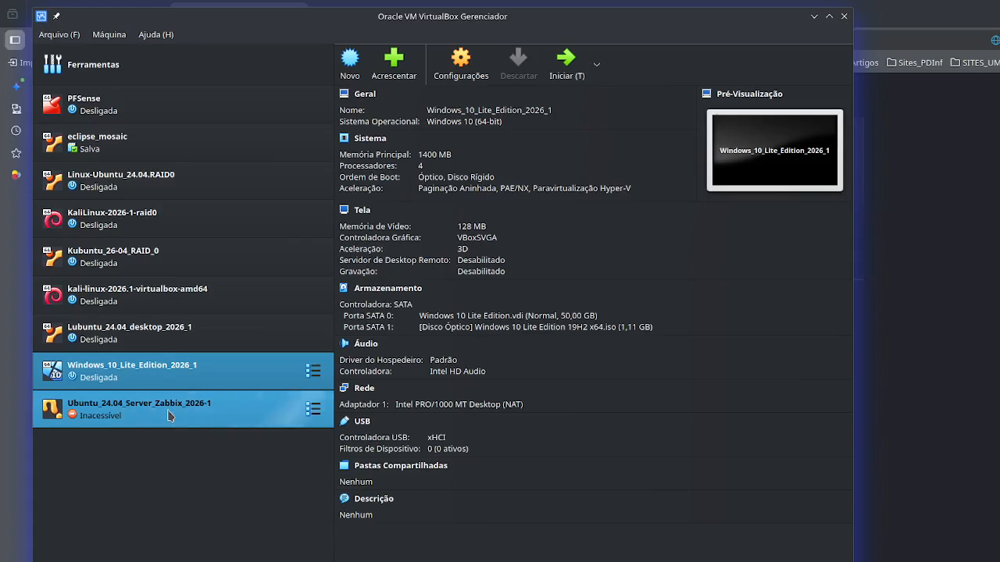
click(169, 413)
ctrl+click(165, 384)
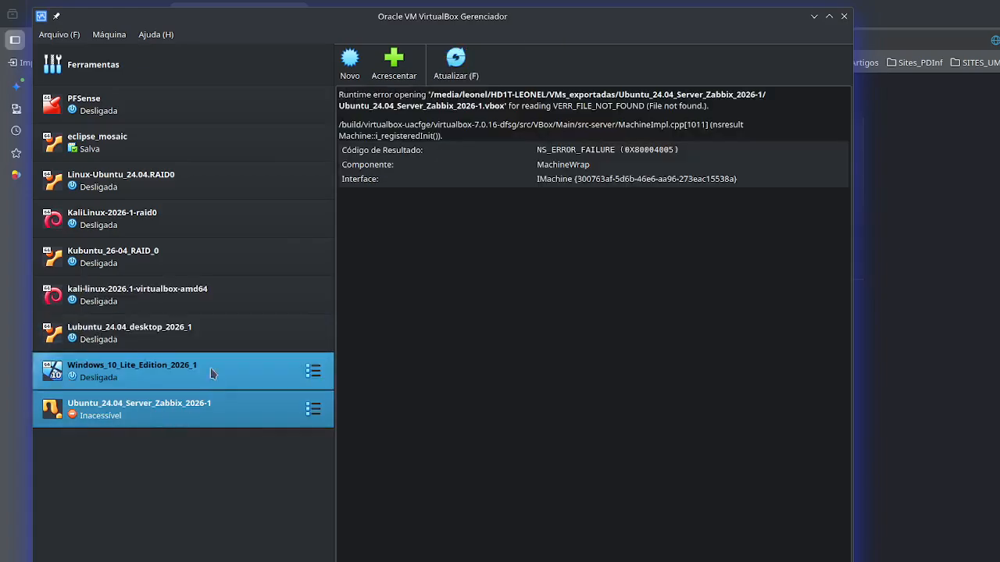
ctrl+click(171, 339)
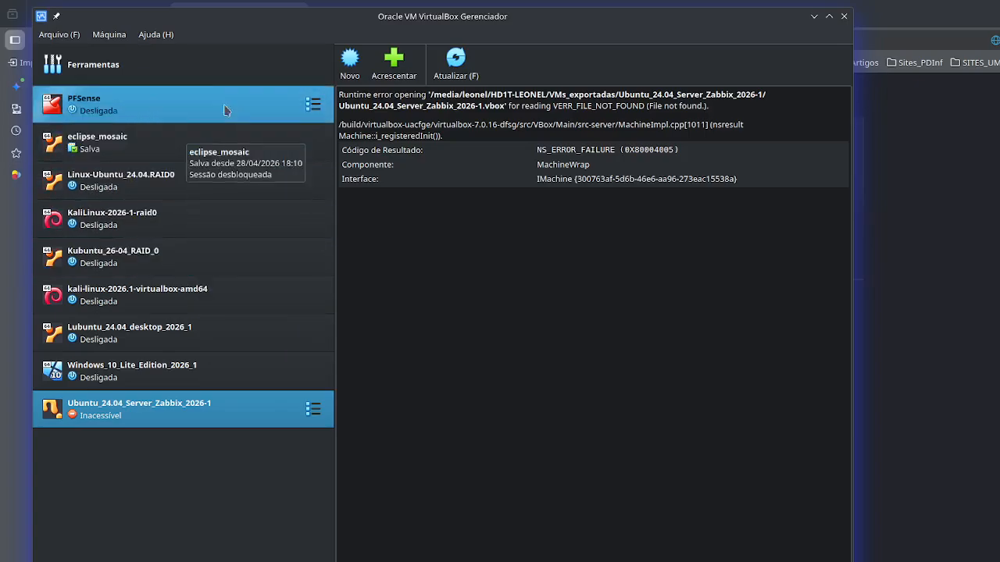
click(65, 36)
mouse_move(113, 120)
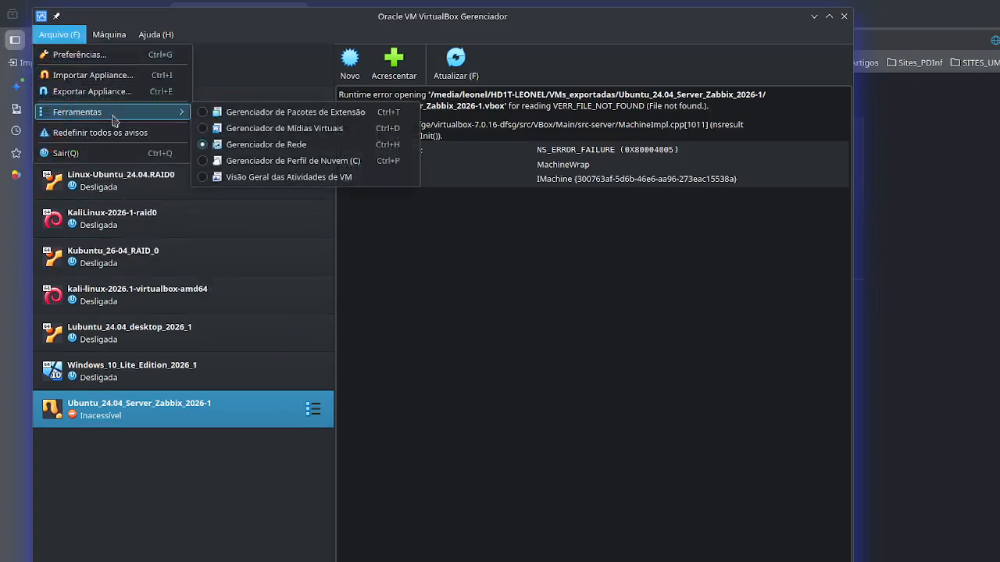
click(231, 49)
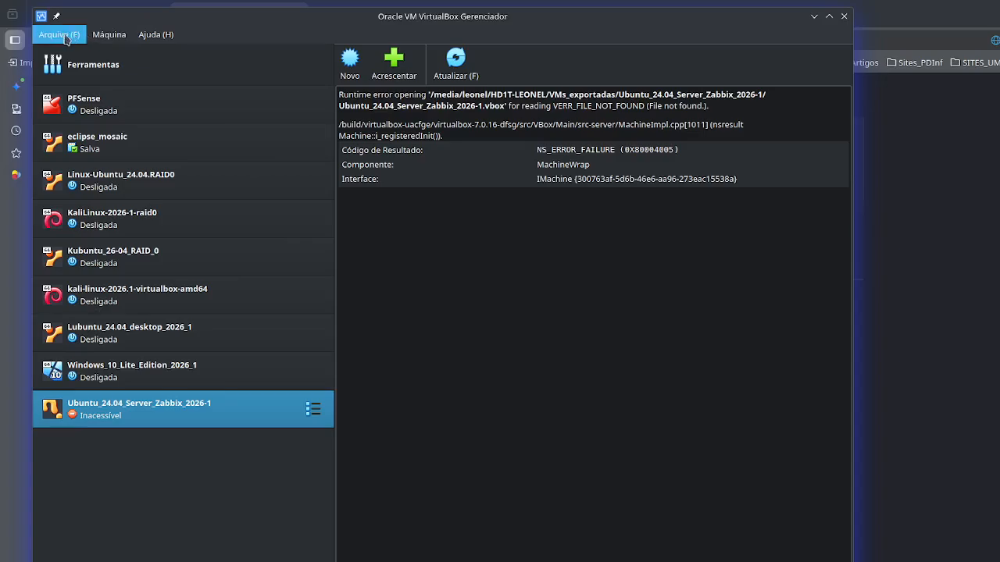
drag(129, 15, 174, 7)
drag(490, 13, 491, 21)
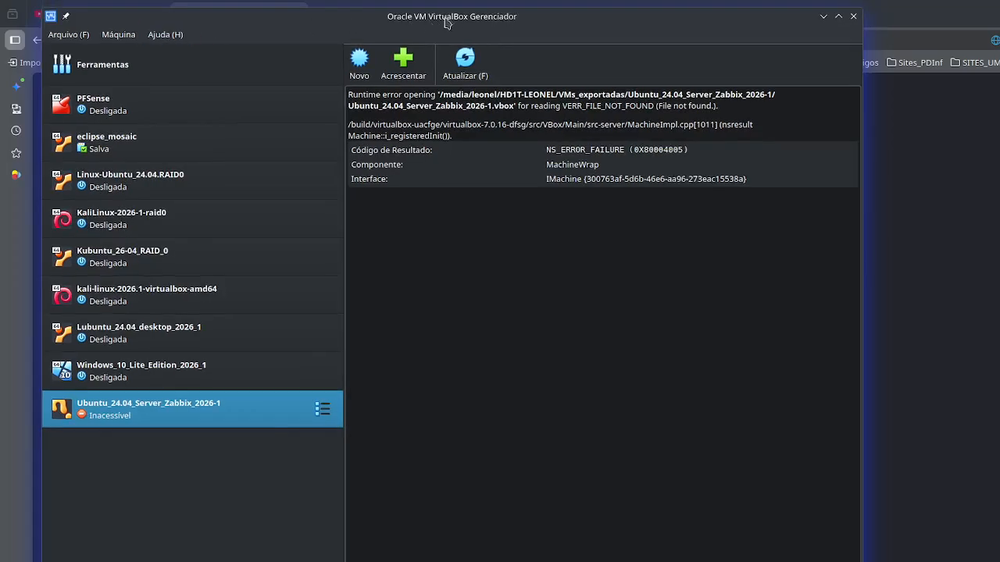
mouse_move(44, 30)
mouse_down()
mouse_move(69, 22)
mouse_move(38, 22)
mouse_up()
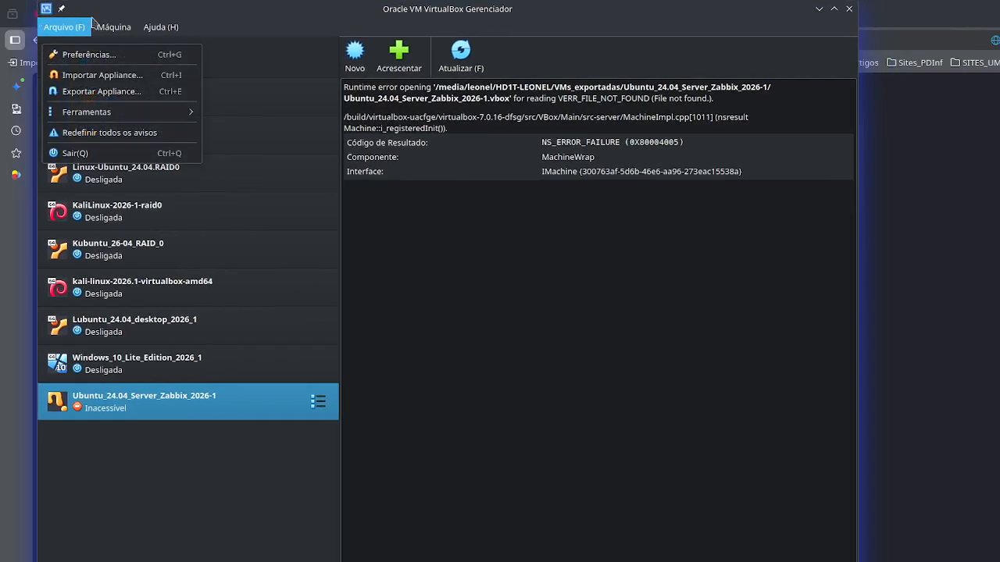
click(189, 23)
- Create a new NAT network in the network manager (Gerenciador de Rede)
click(67, 31)
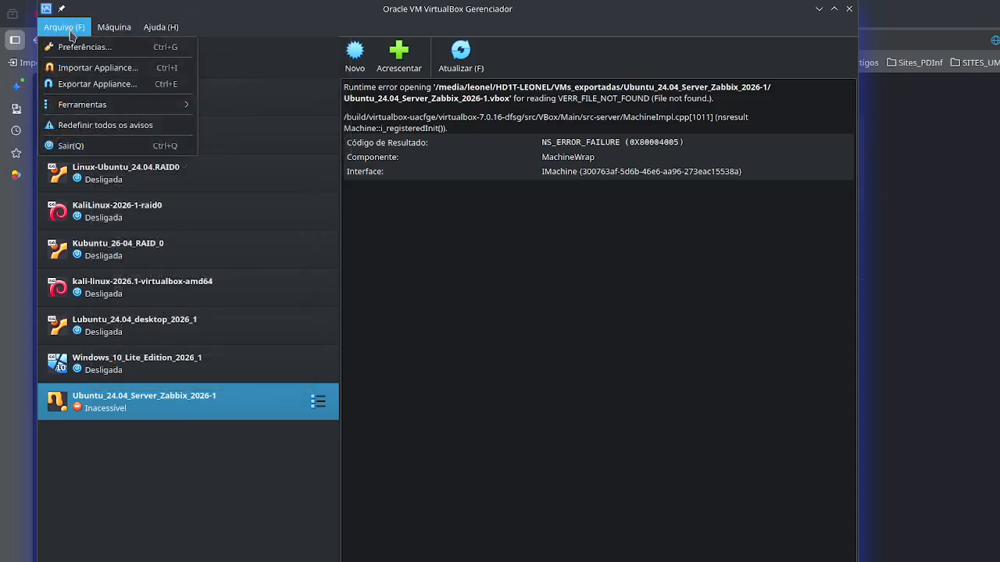
mouse_move(144, 104)
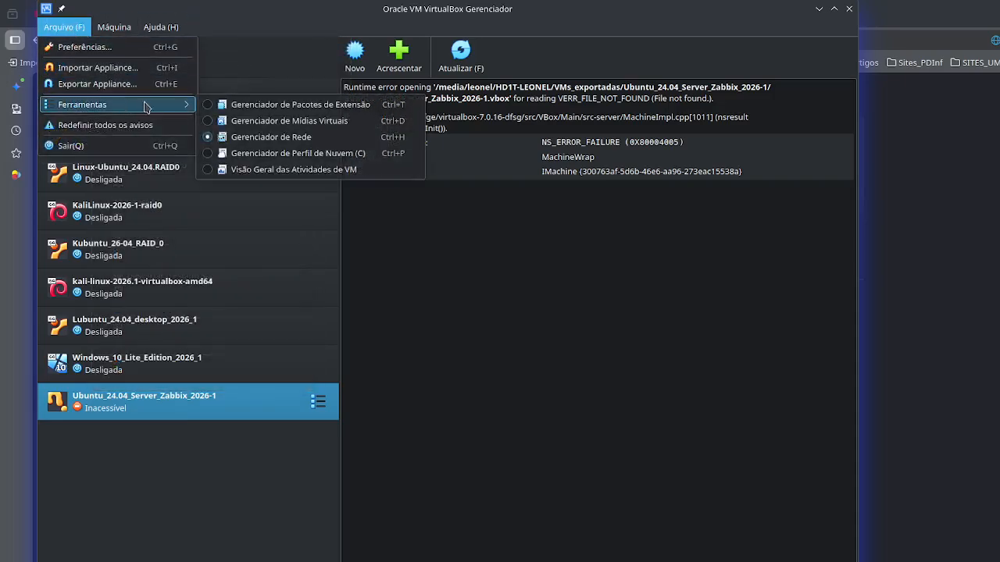
click(309, 138)
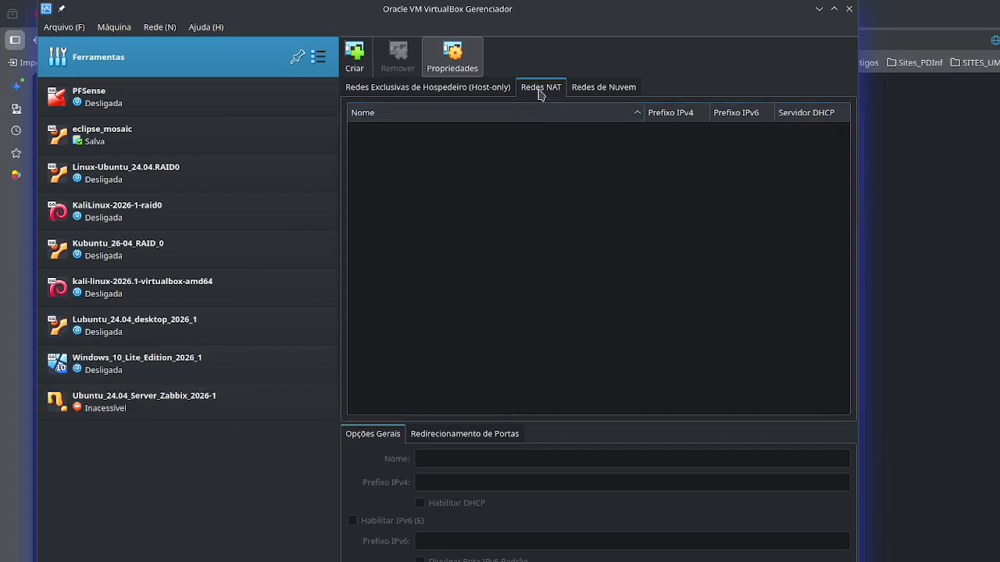
click(354, 69)
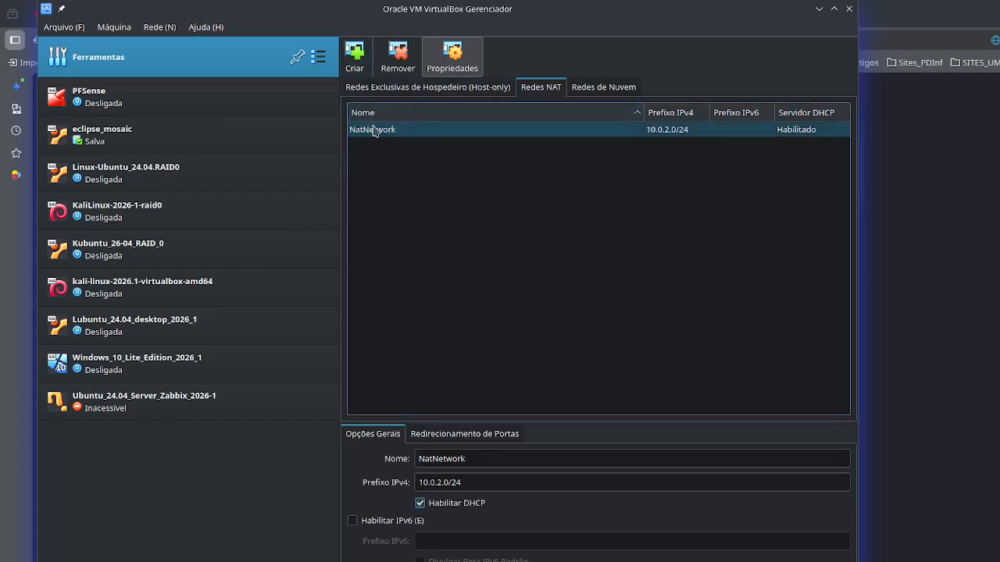
mouse_move(401, 135)
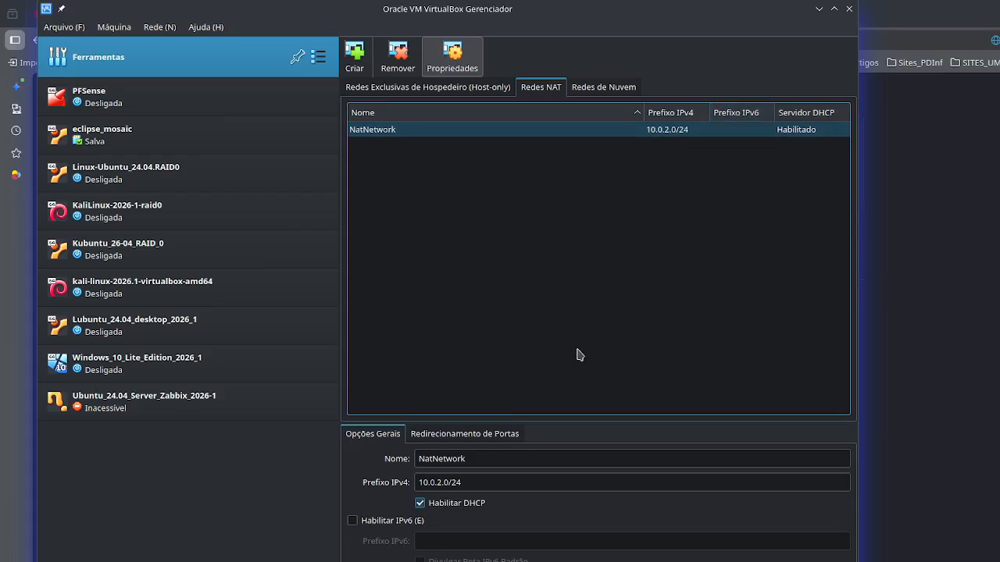
- Rename the new NAT network to NatNetwork-1 and apply the change
click(432, 458)
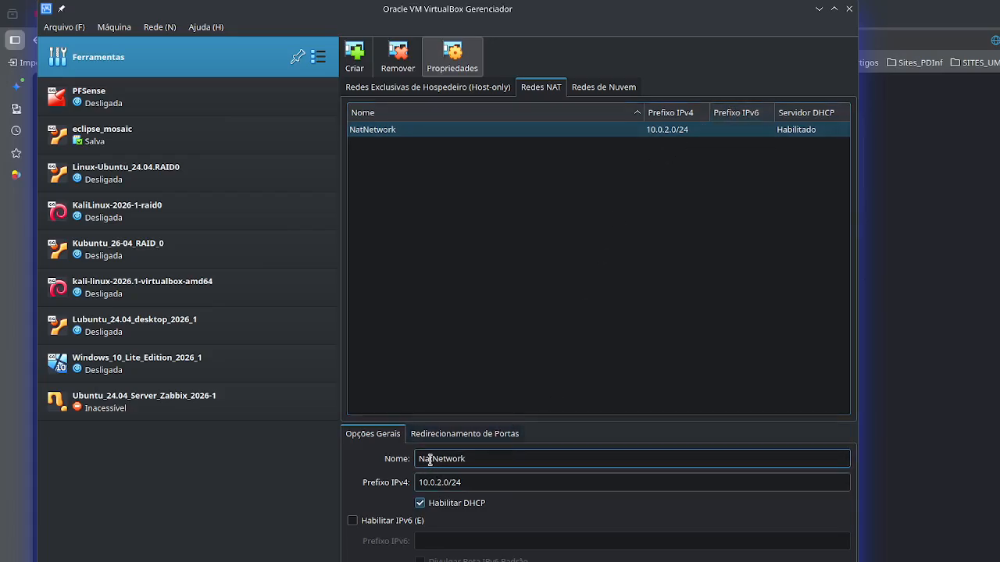
click(434, 479)
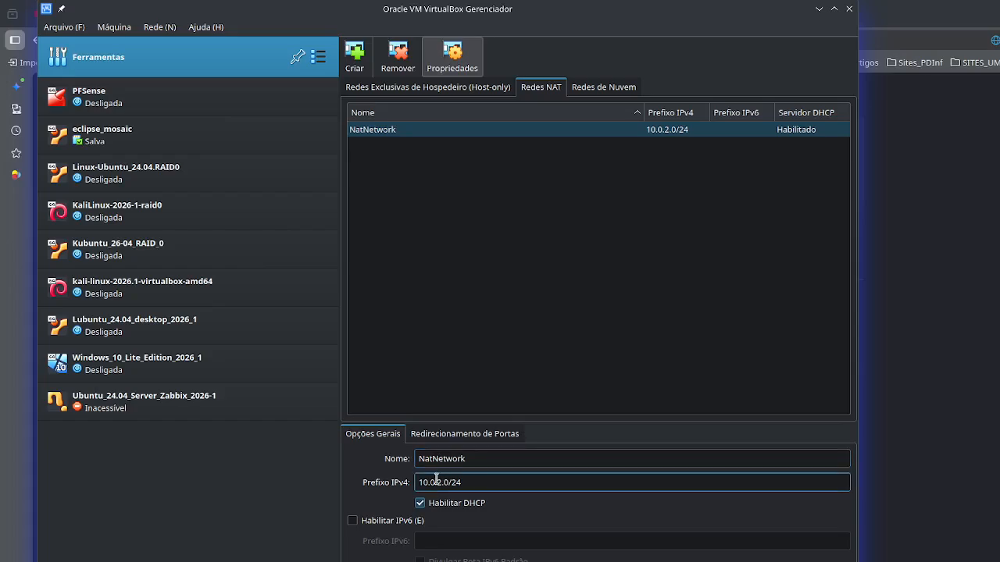
click(429, 462)
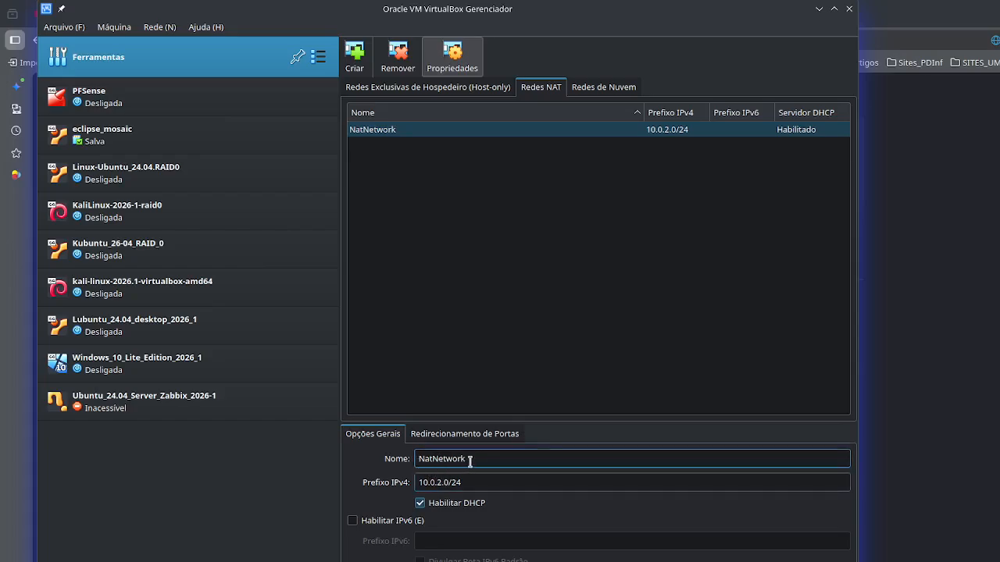
click(412, 249)
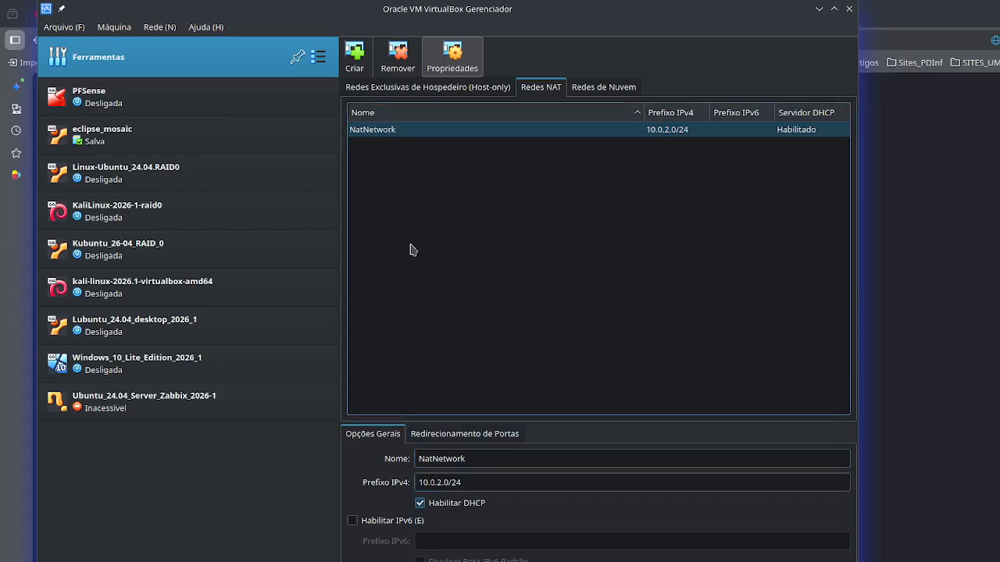
click(483, 458)
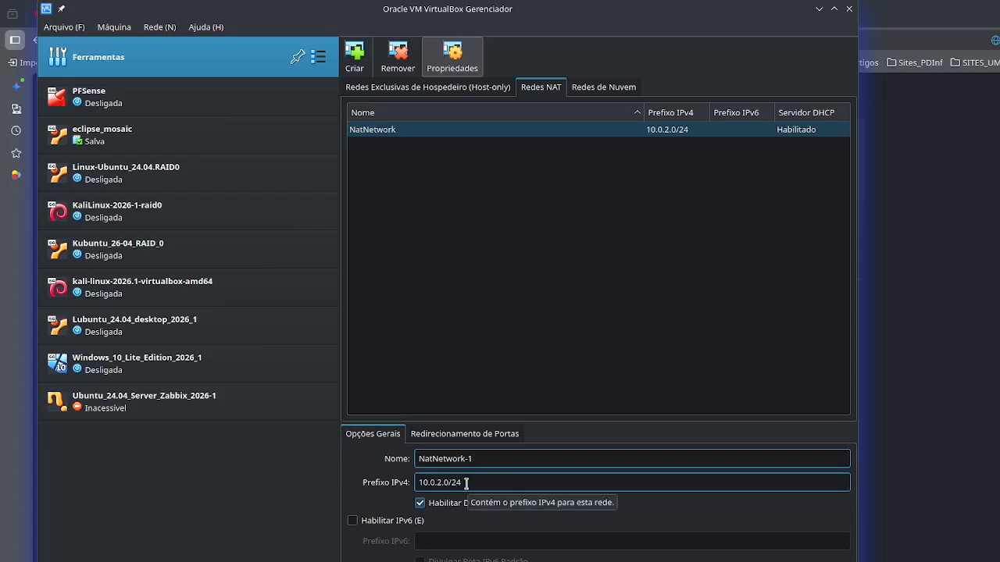
drag(419, 483, 454, 486)
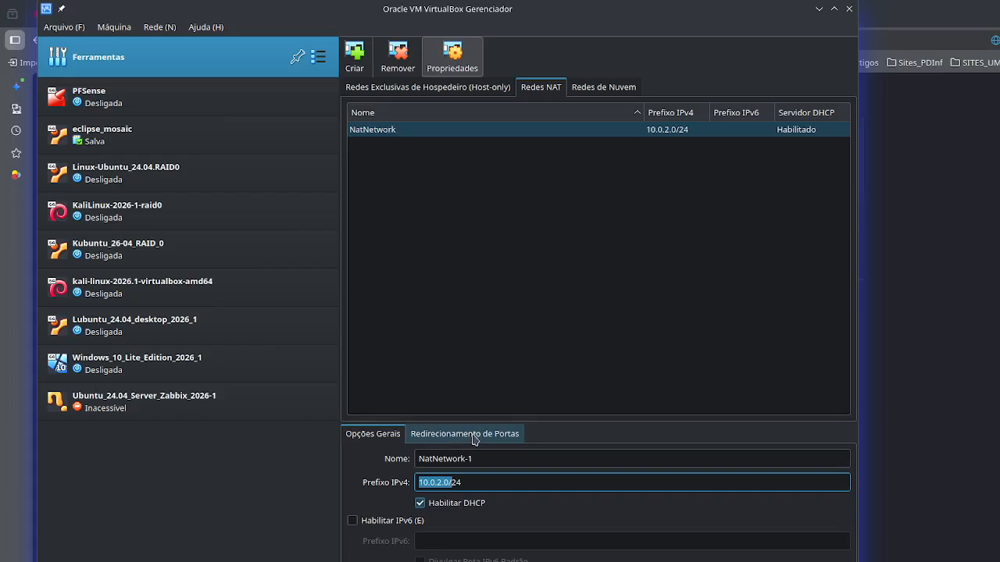
key(ctrl+Return)
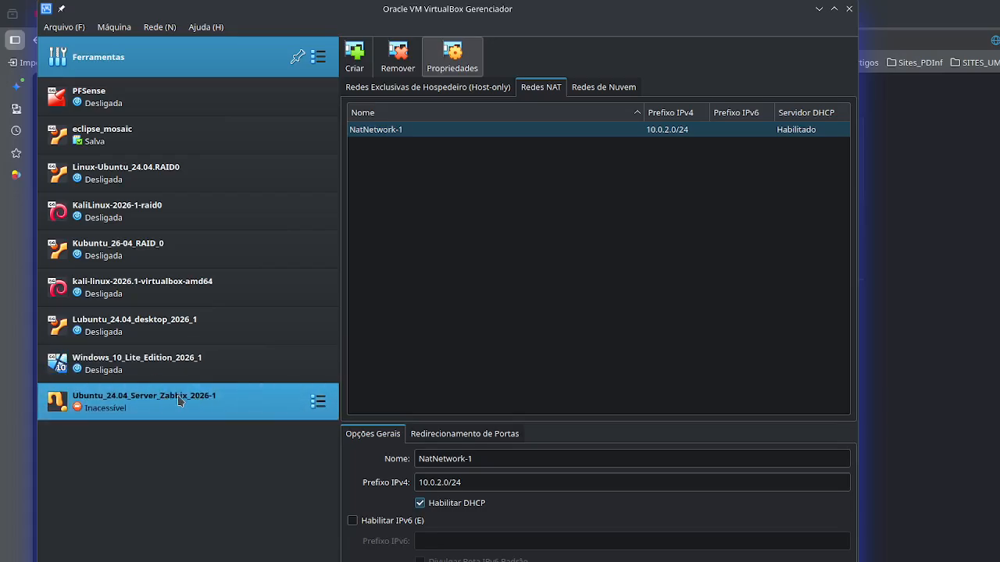
- Try to refresh the inaccessible Ubuntu_24.04_Server_Zabbix_2026-1 virtual machine
mouse_move(248, 405)
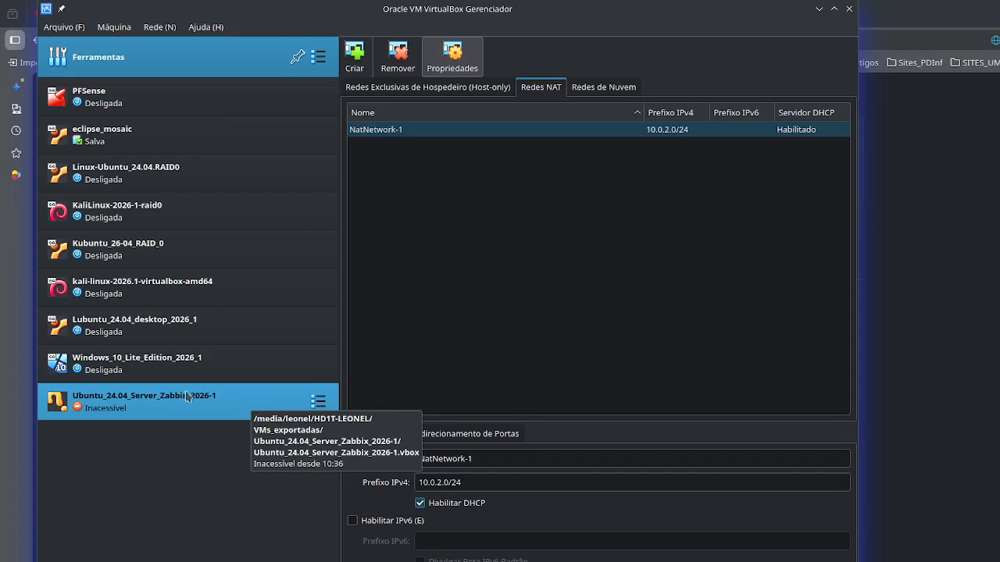
click(186, 399)
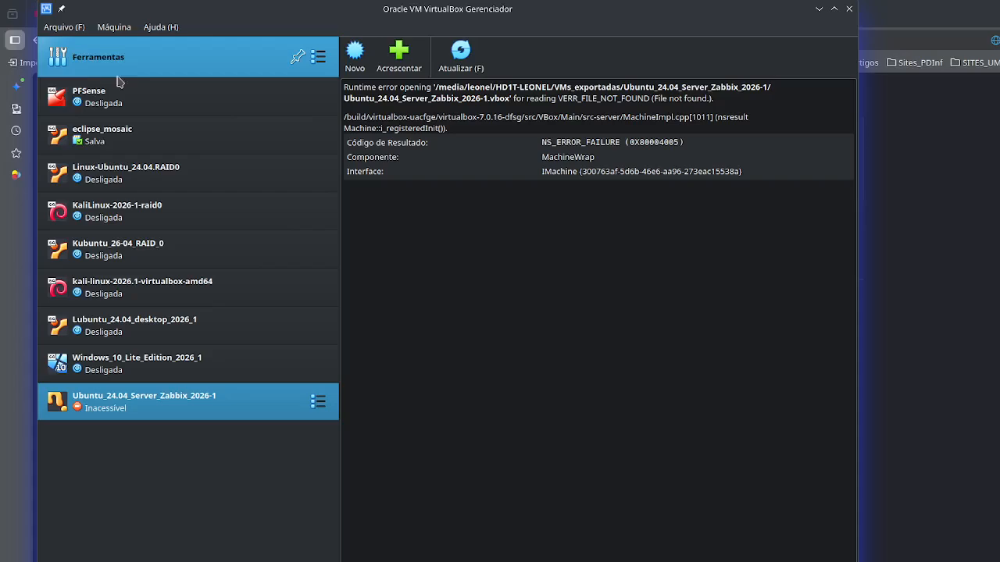
right_click(187, 411)
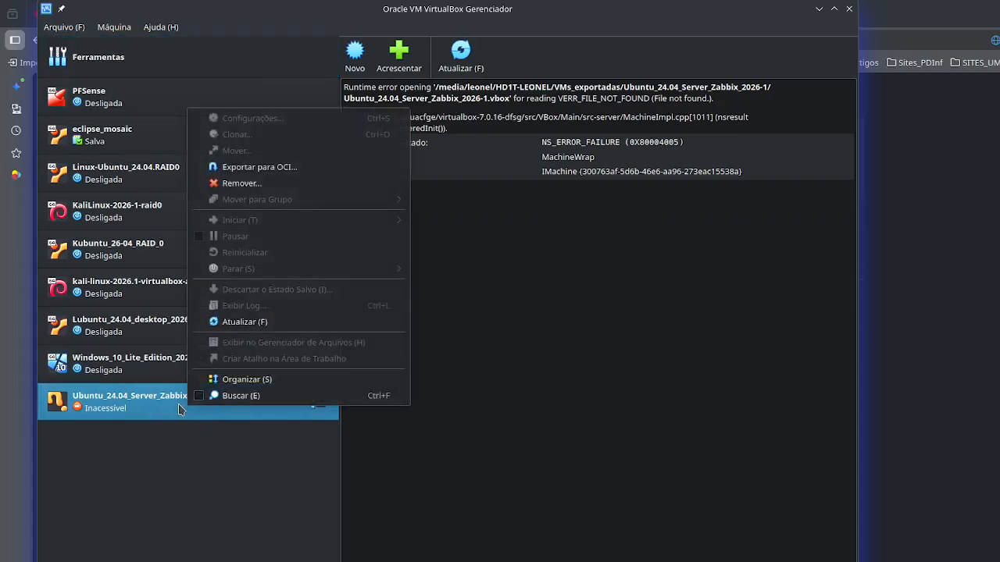
click(149, 412)
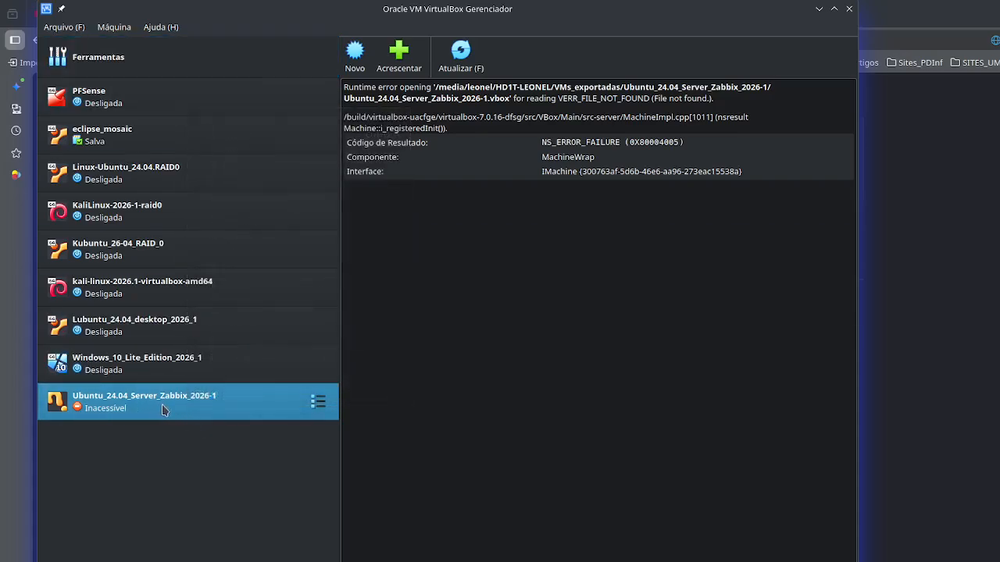
click(462, 59)
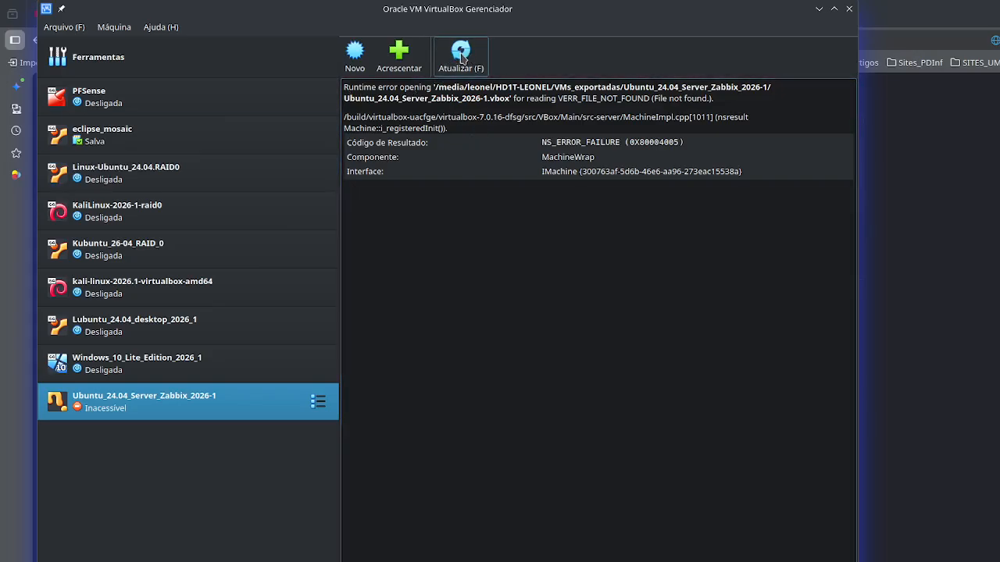
- Remove the inaccessible Ubuntu_24.04_Server_Zabbix_2026-1 virtual machine from the list
right_click(231, 413)
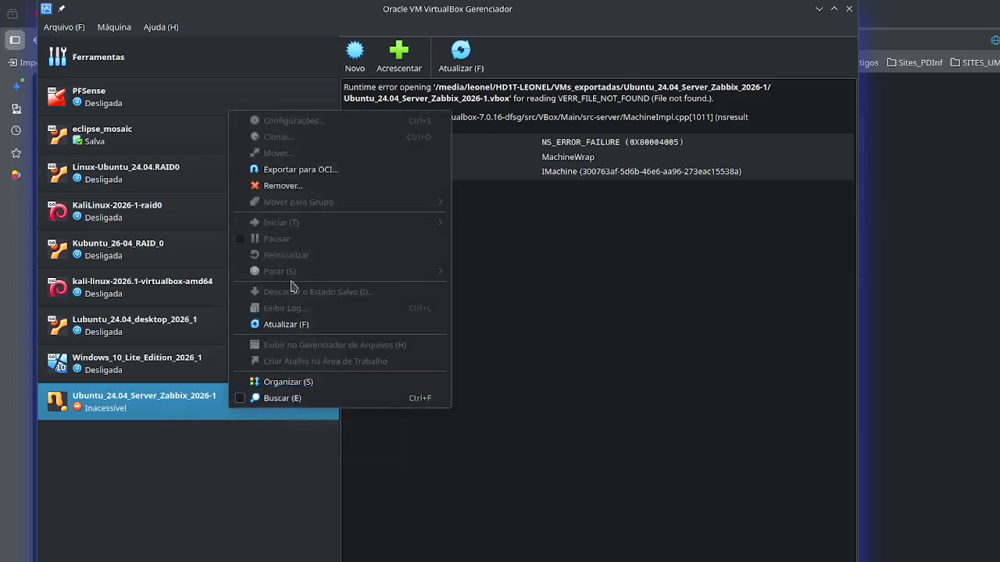
click(298, 195)
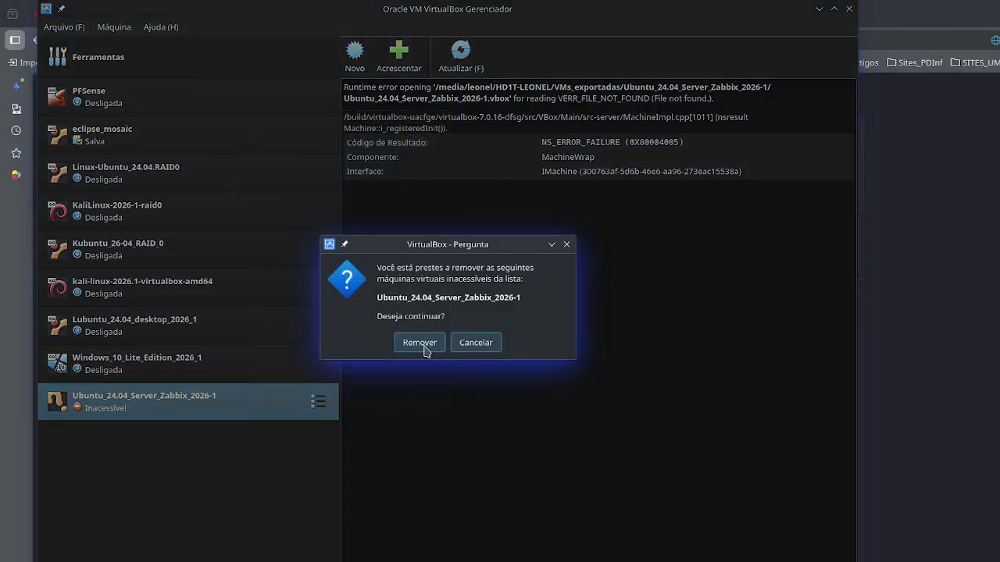
click(420, 342)
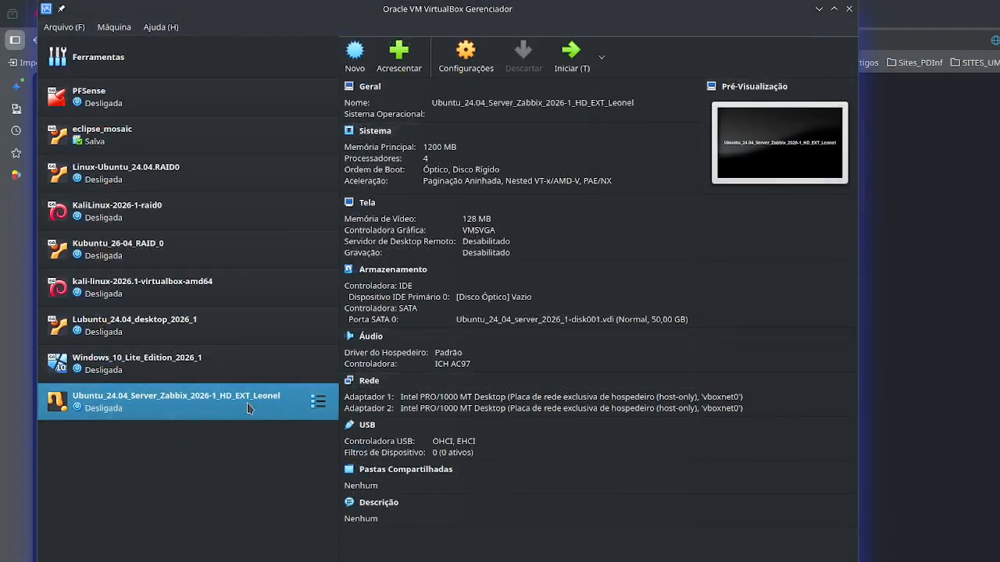
- In the Ubuntu Server Zabbix machine's network settings, connect Adaptador 1 to Rede NAT using NatNetwork-1
click(471, 60)
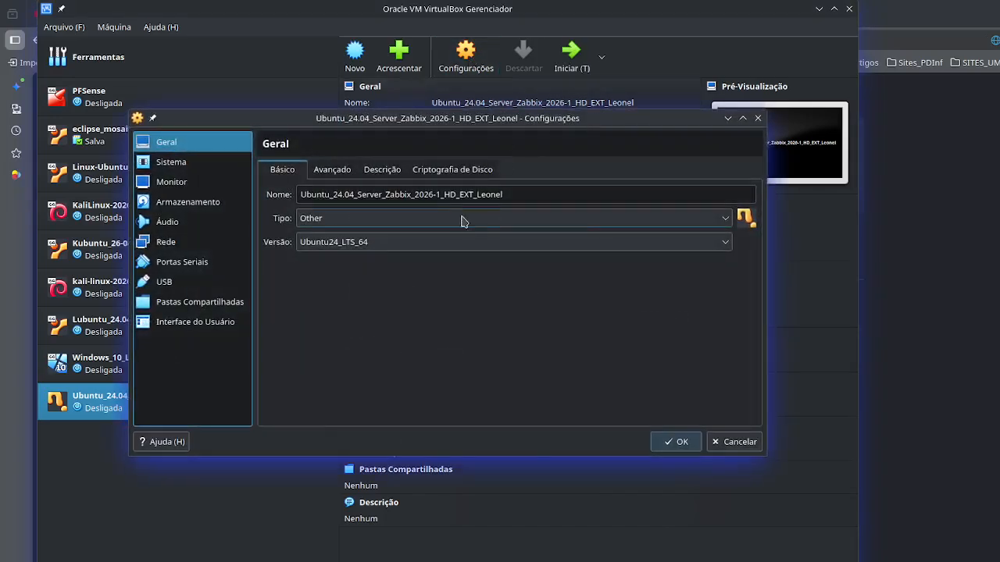
click(162, 242)
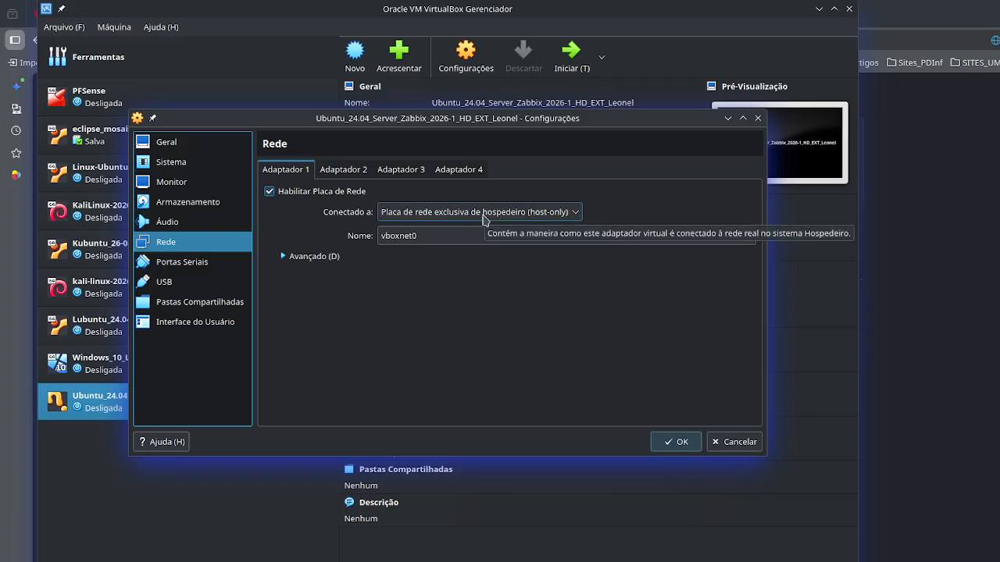
click(457, 216)
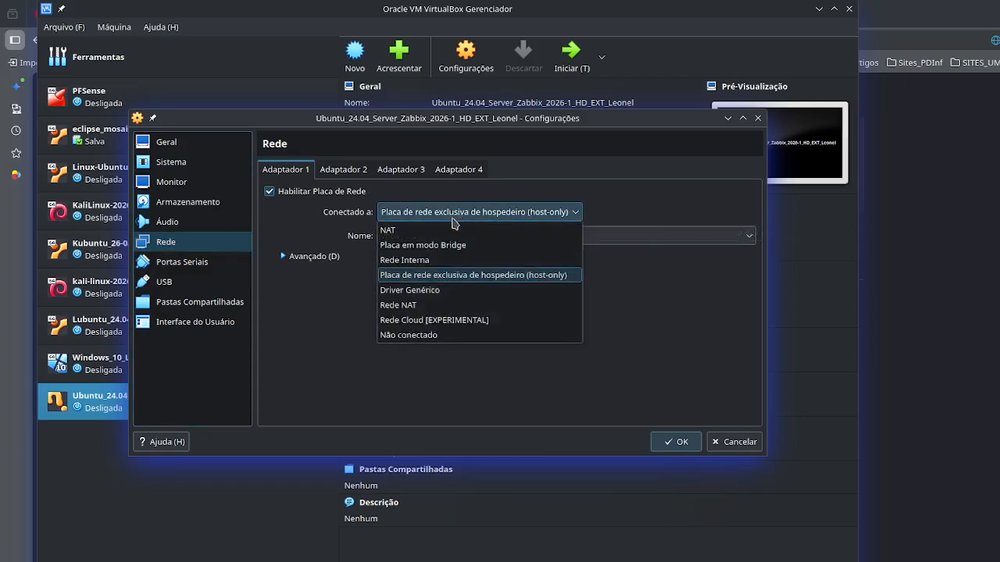
click(408, 306)
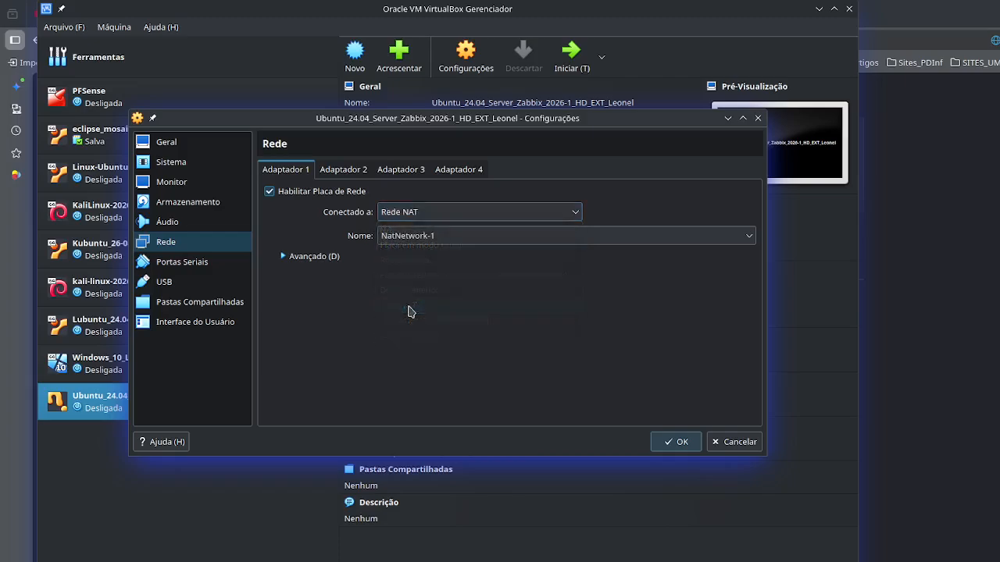
click(749, 236)
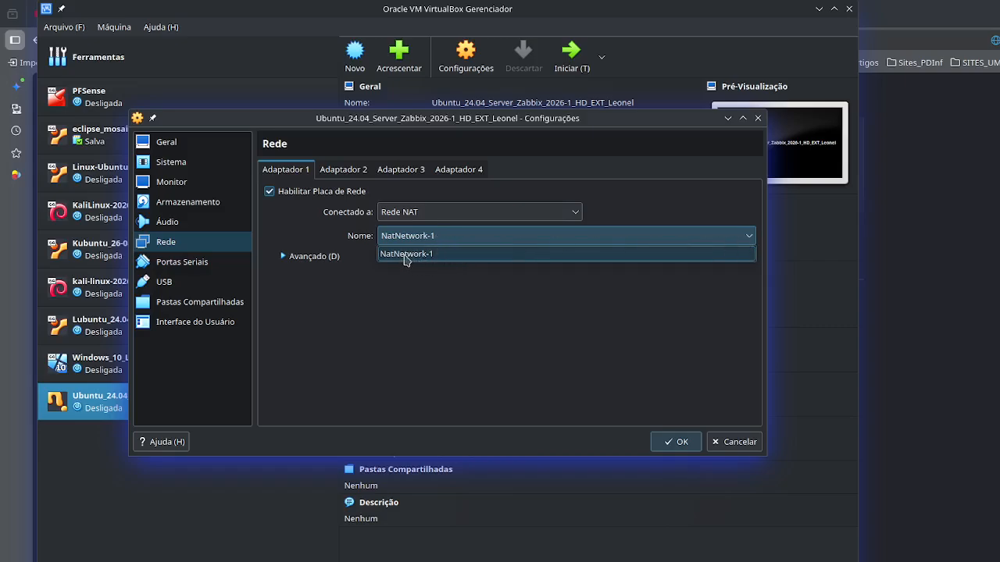
click(432, 287)
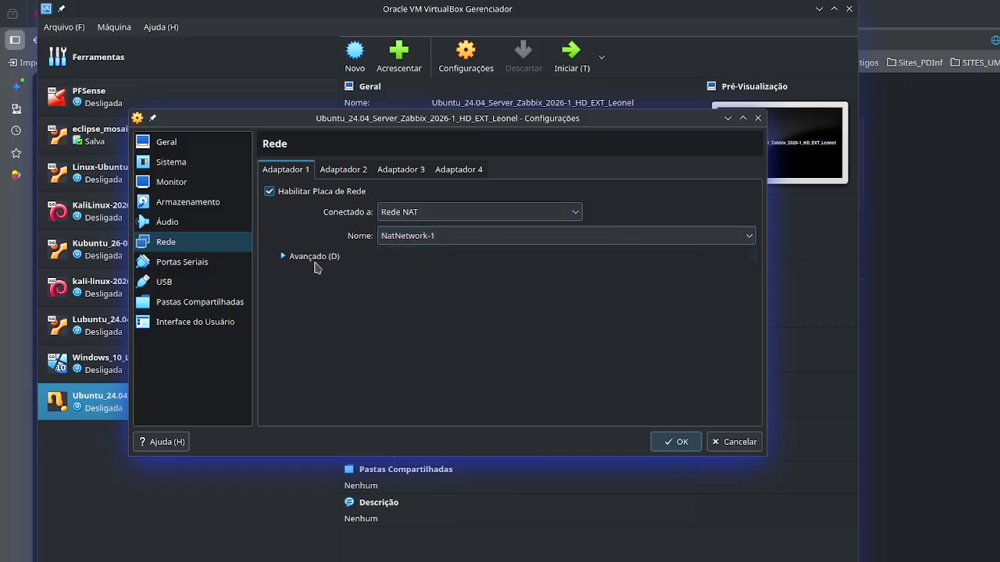
- Show Adaptador 1's advanced options, save the network settings, and start the Ubuntu Server Zabbix machine with its console window in view
click(285, 260)
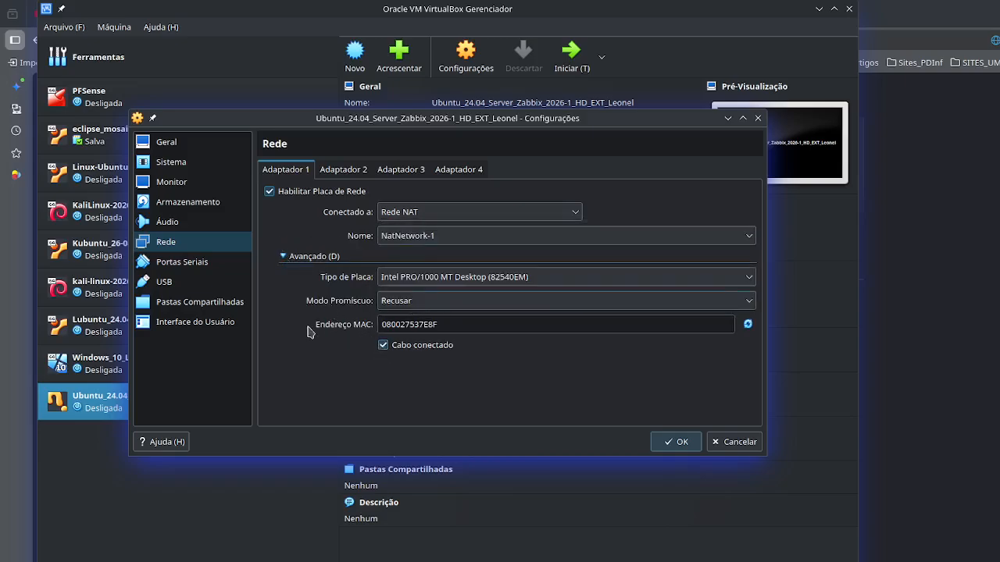
click(677, 442)
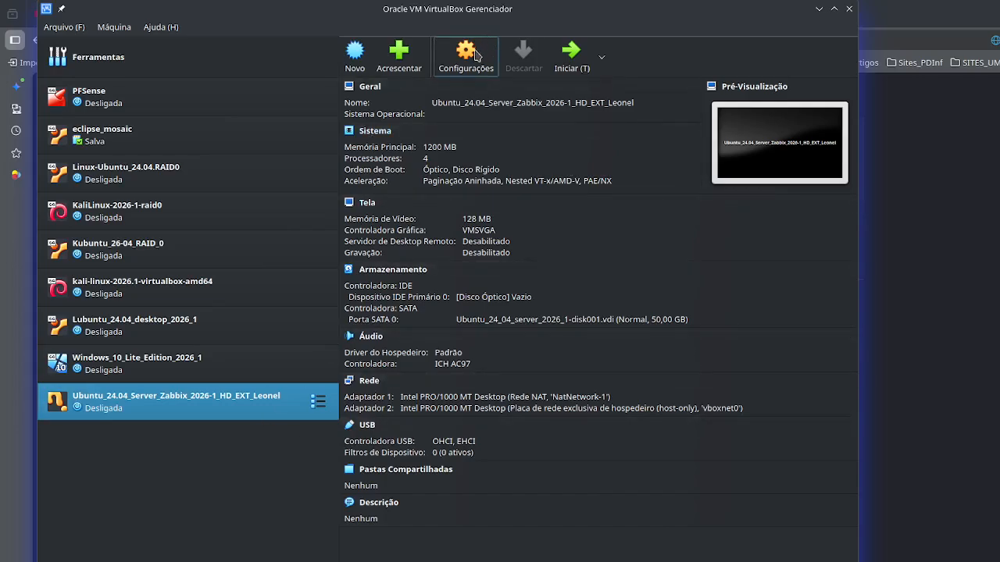
click(569, 63)
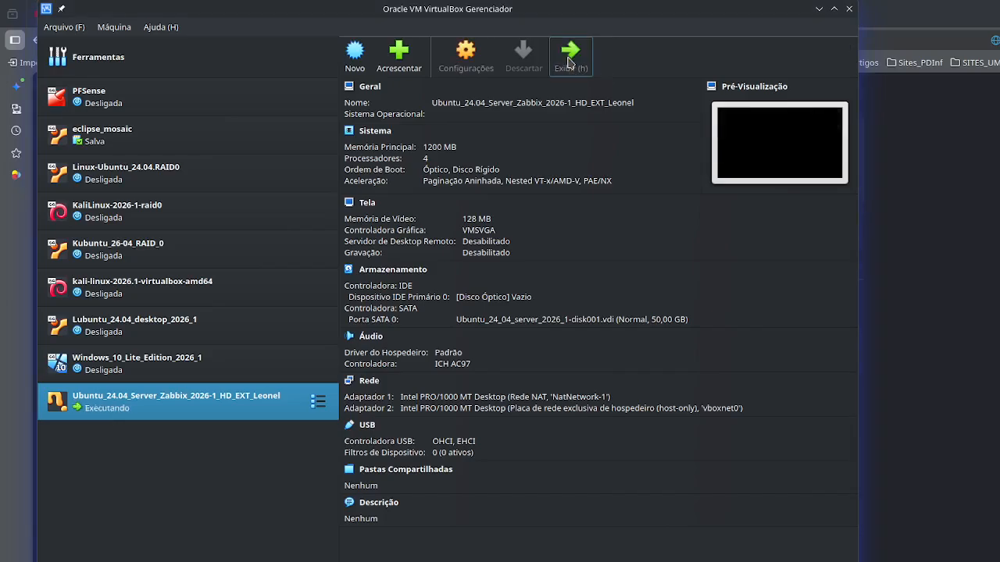
drag(2, 165, 999, 10)
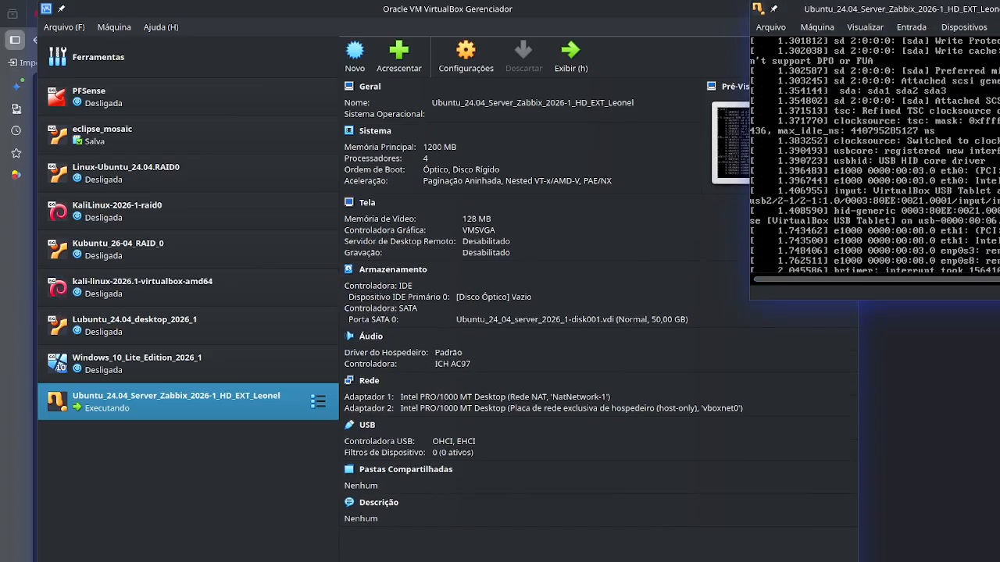
drag(985, 9, 784, 25)
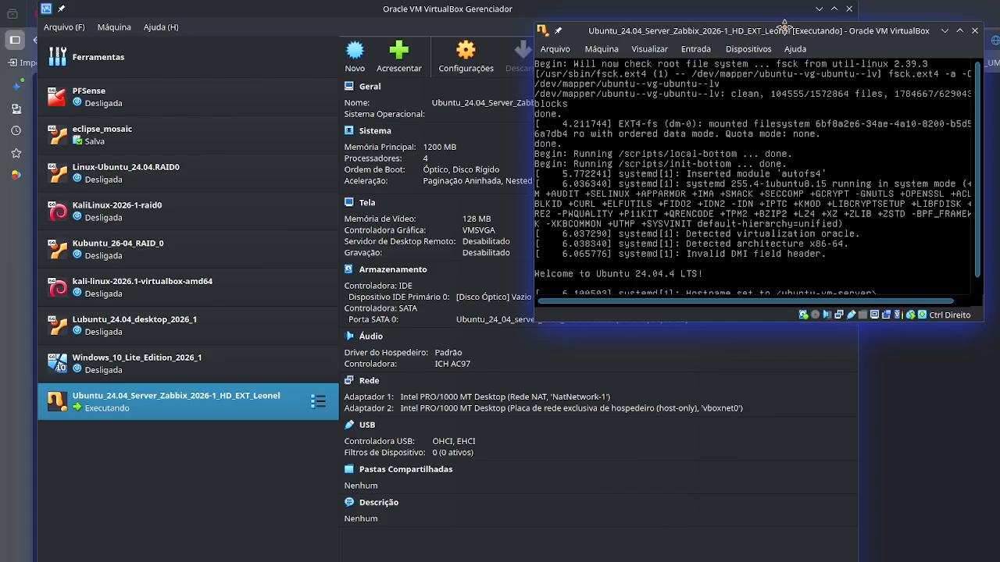
mouse_move(785, 25)
mouse_down()
mouse_move(789, 16)
mouse_move(794, 26)
mouse_up()
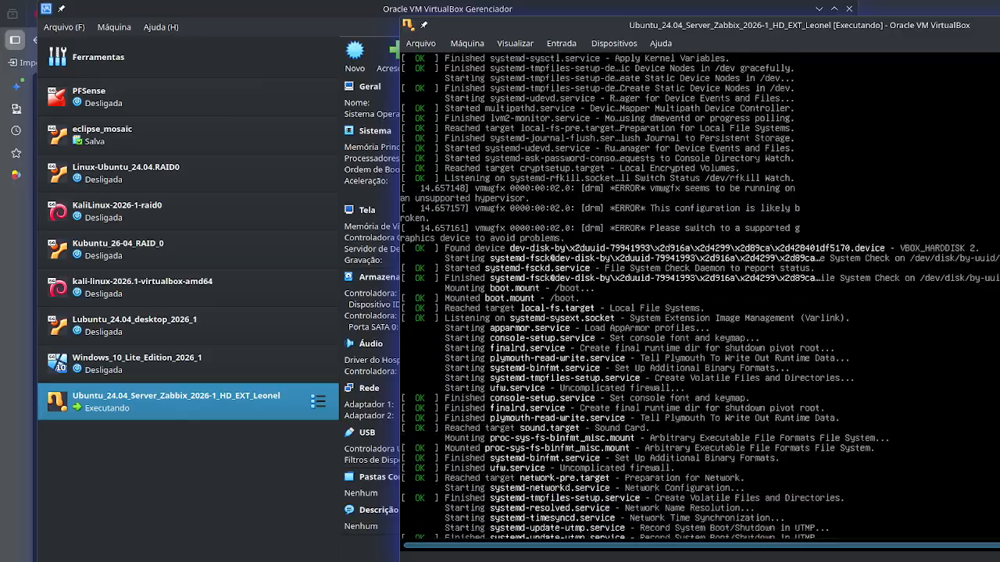
drag(999, 25, 917, 17)
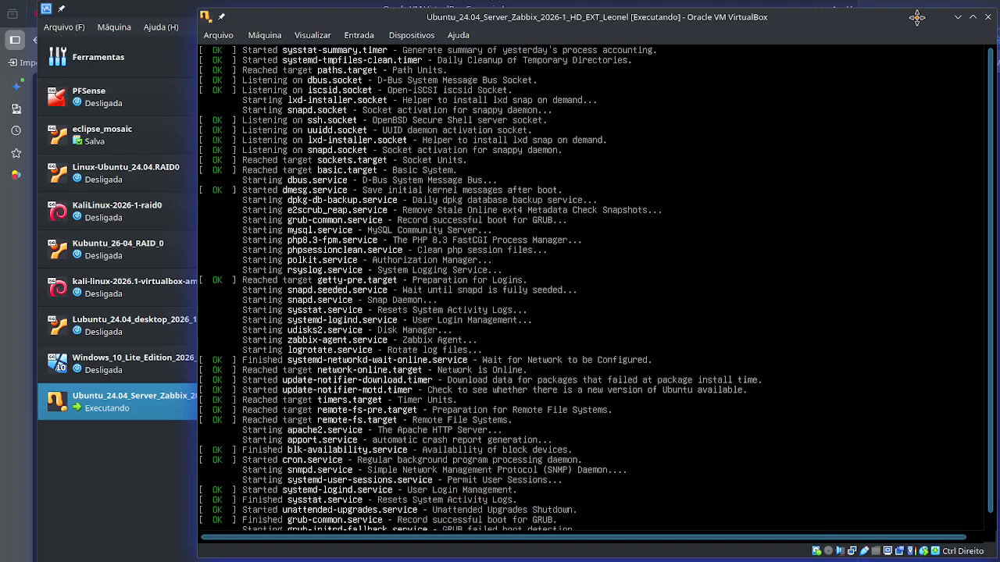
- Connect Adaptador 1 of the Windows_10_Lite_Edition_2026_1 machine to Rede NAT using NatNetwork-1 and save the settings
click(122, 513)
click(156, 364)
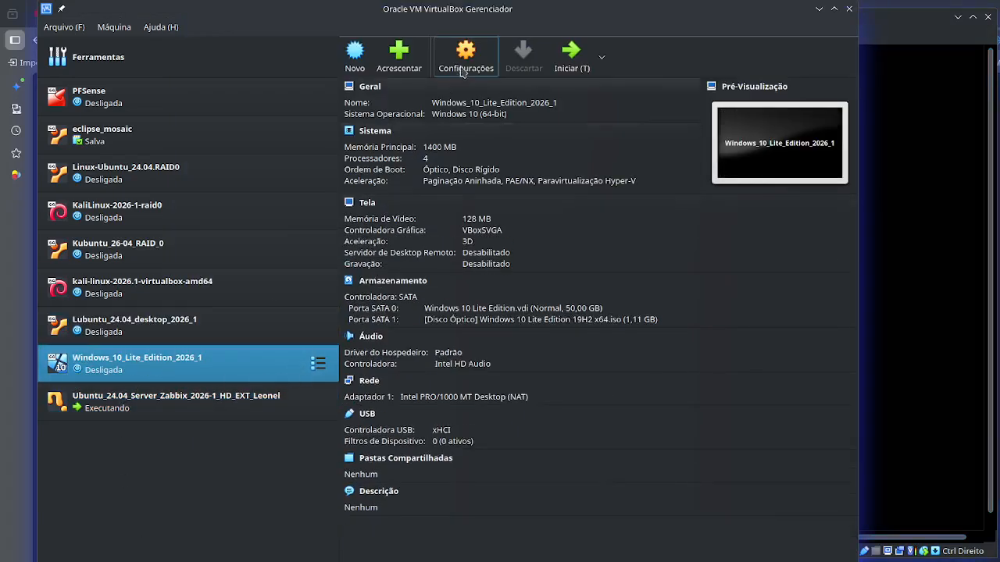
click(464, 62)
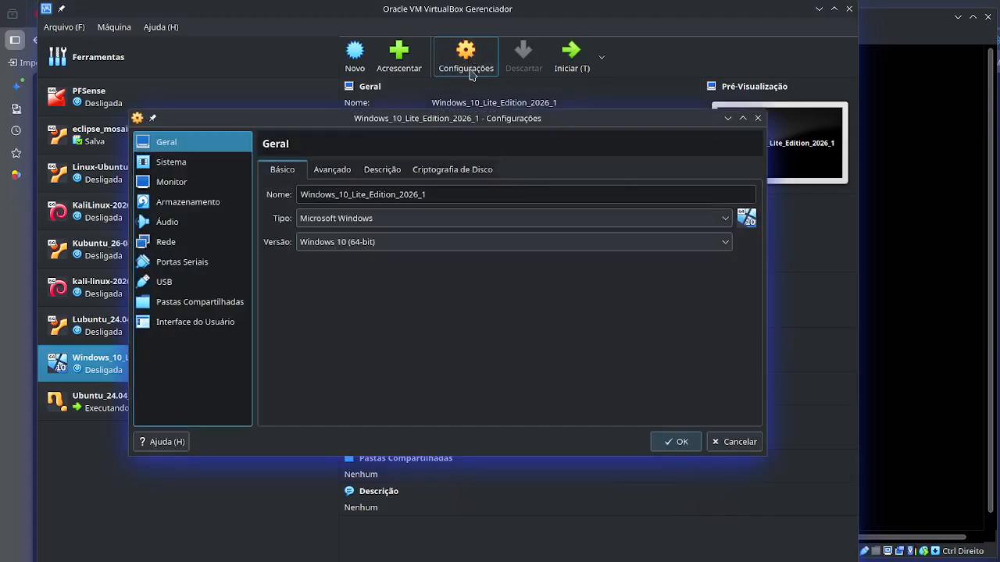
click(169, 244)
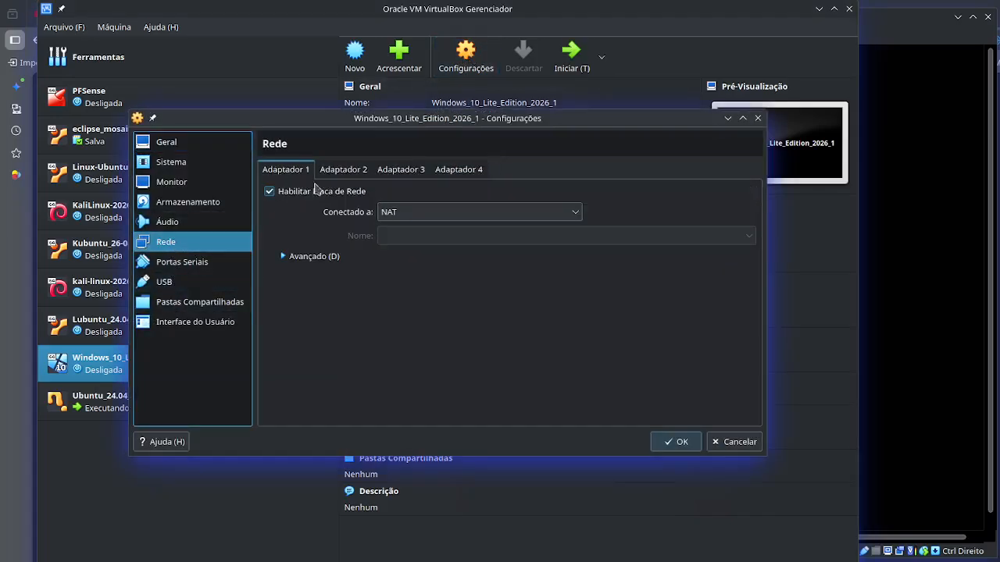
click(404, 212)
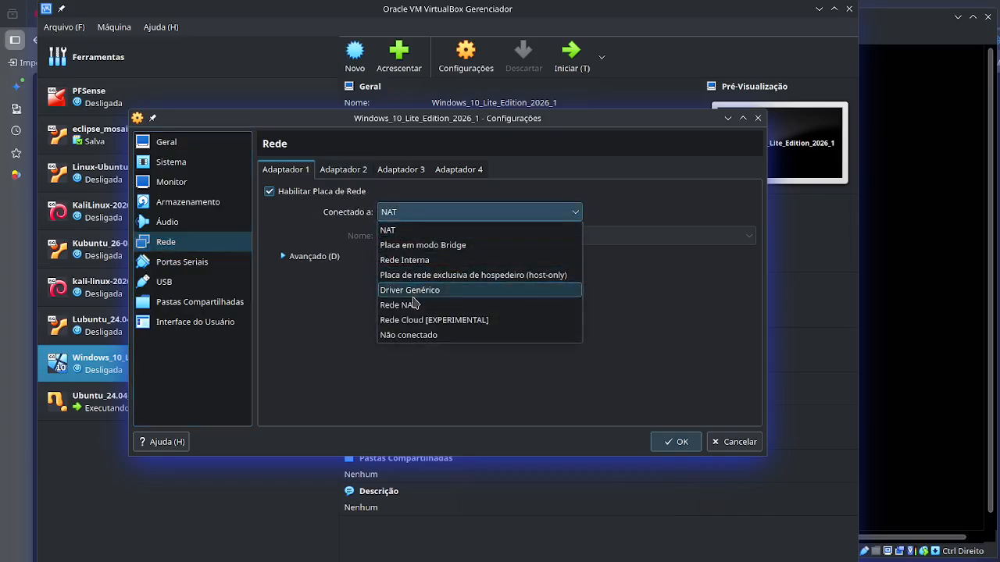
click(407, 305)
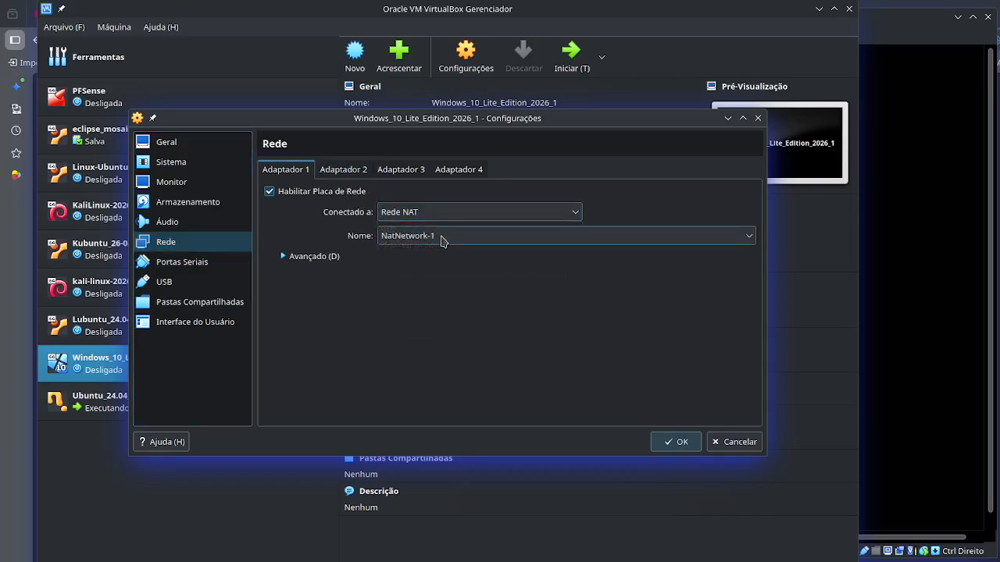
click(298, 258)
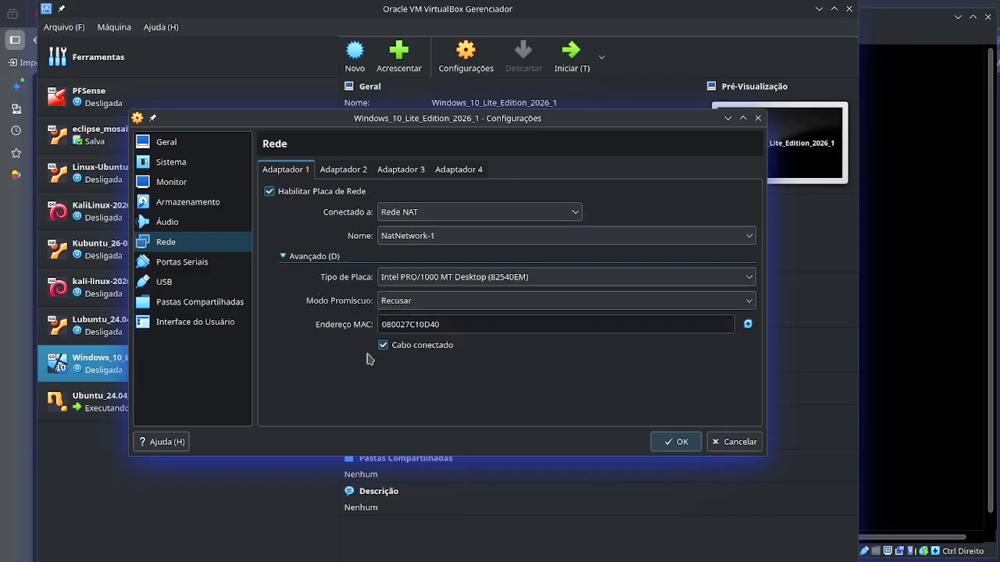
click(678, 444)
- Connect Adaptador 1 of the Lubuntu_24.04_desktop_2026_1 machine to Rede NAT using NatNetwork-1 and save the settings
click(232, 332)
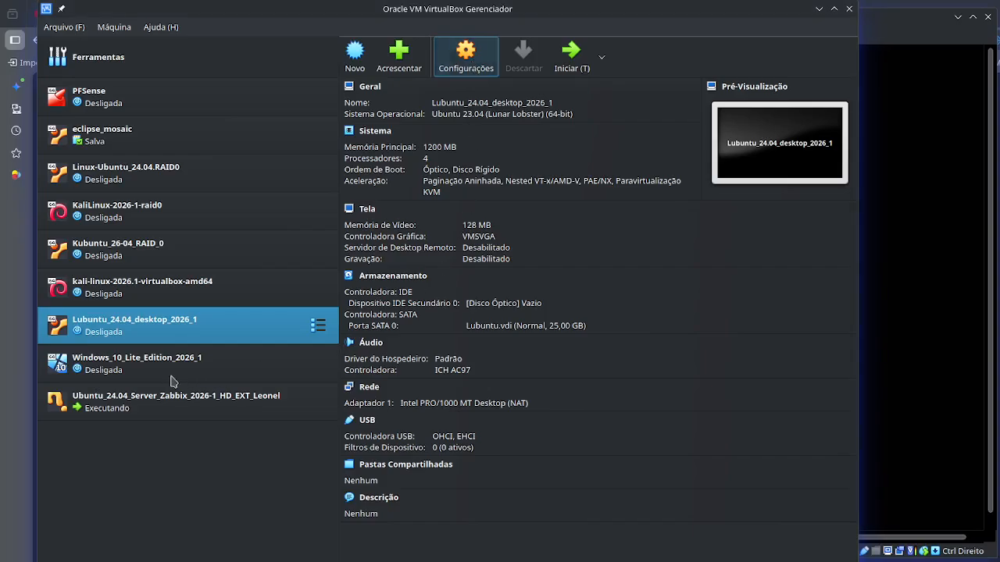
click(167, 243)
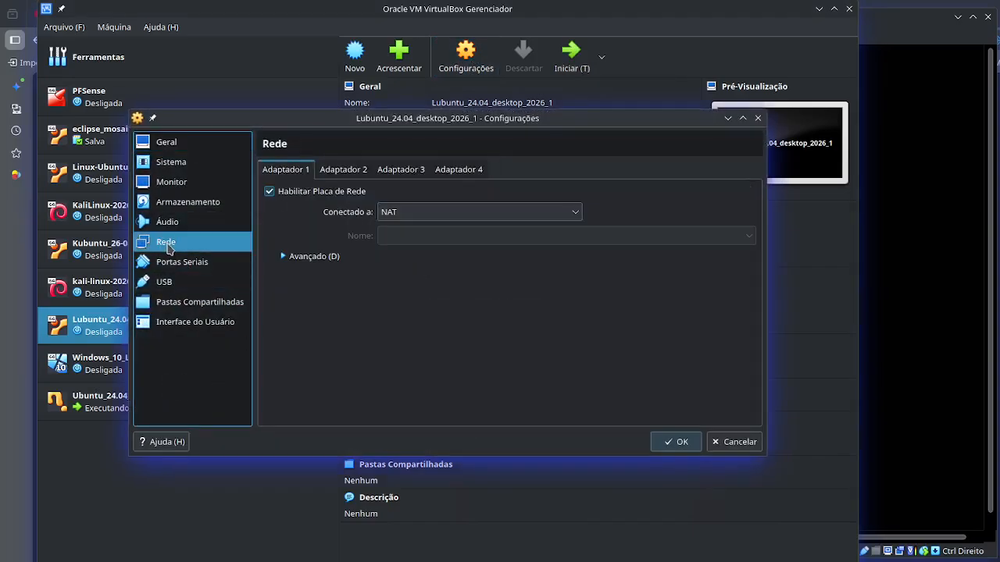
click(396, 214)
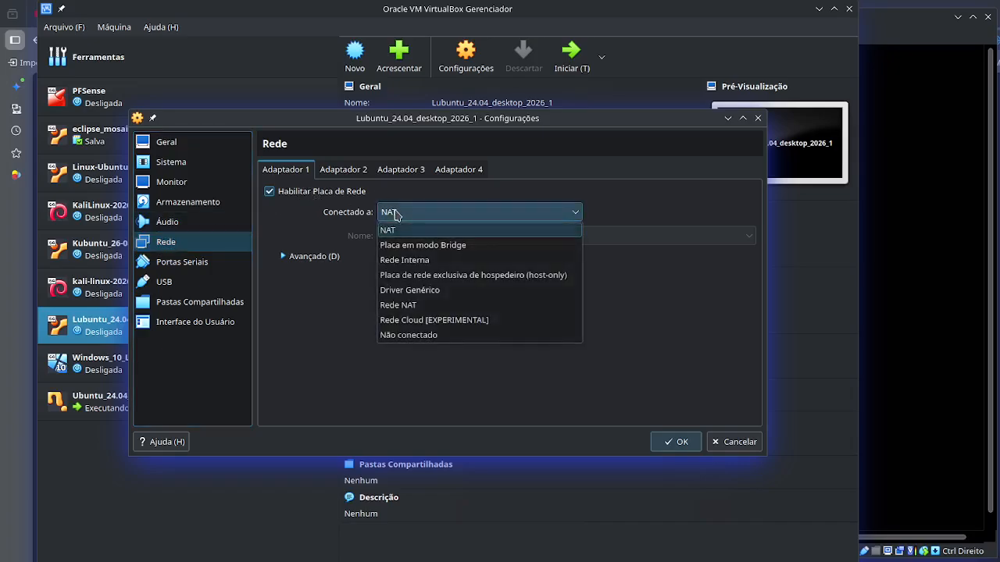
click(410, 305)
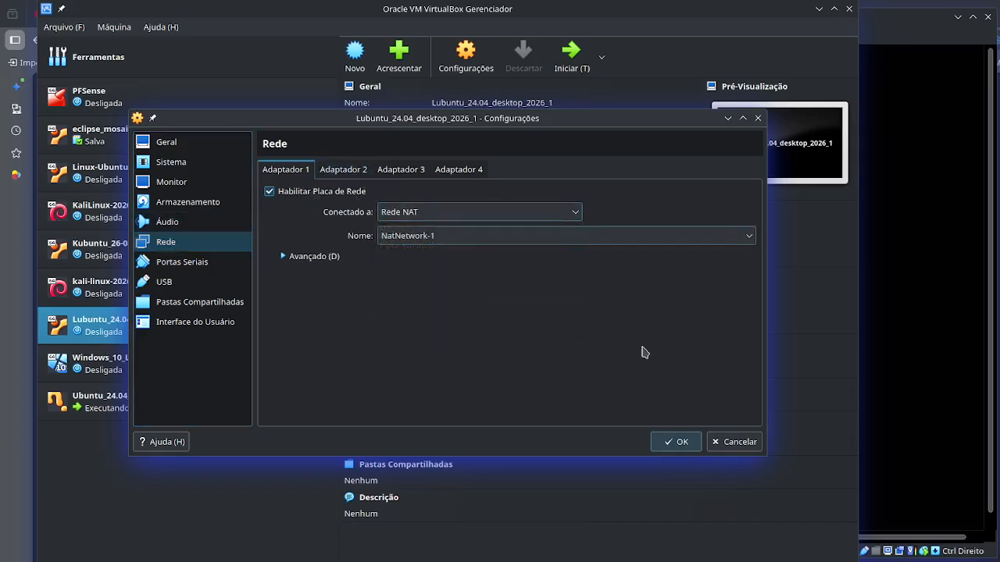
click(678, 443)
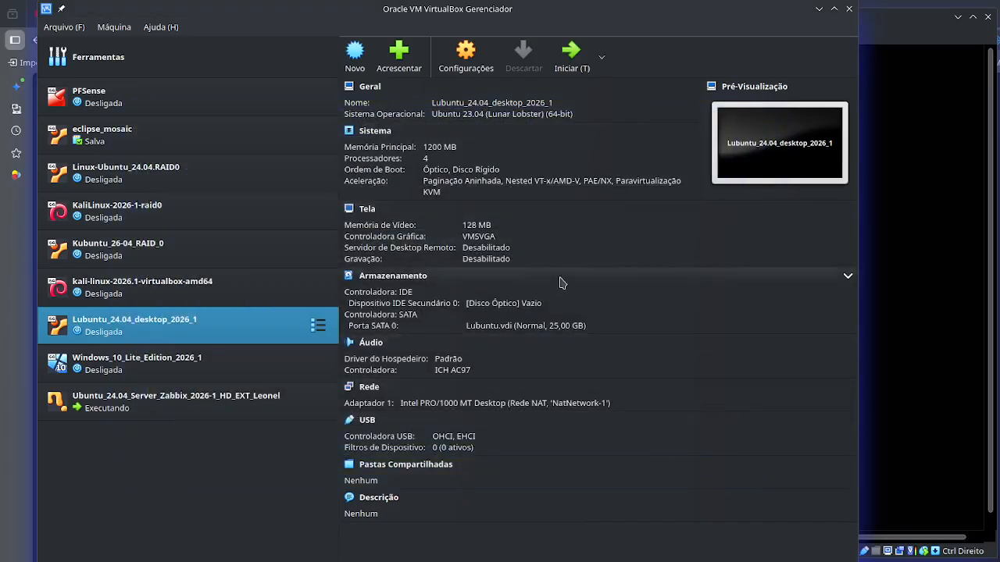
- Log in to the Ubuntu server console as aluno with the account password and list its network interfaces with ip a
click(902, 38)
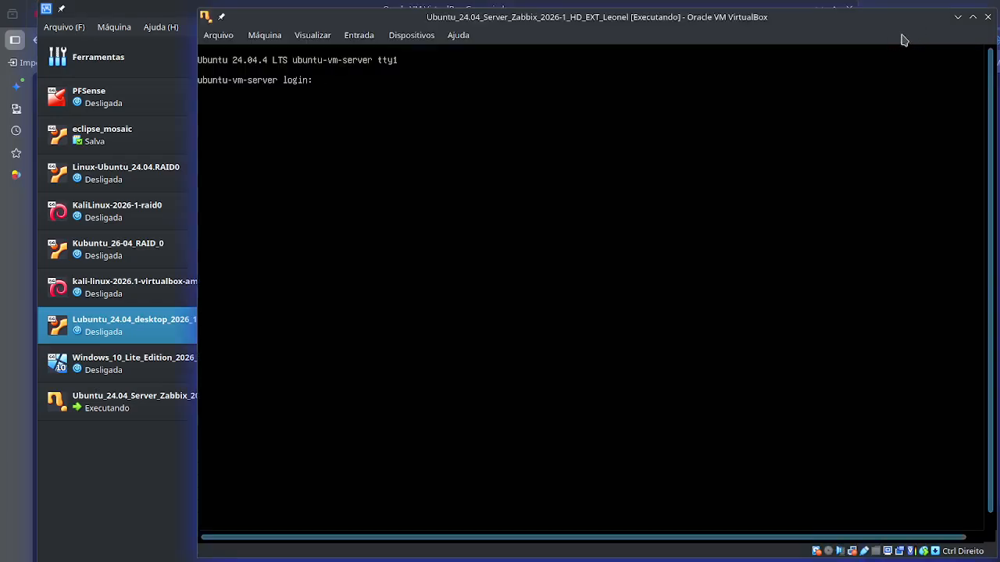
drag(528, 28, 636, 29)
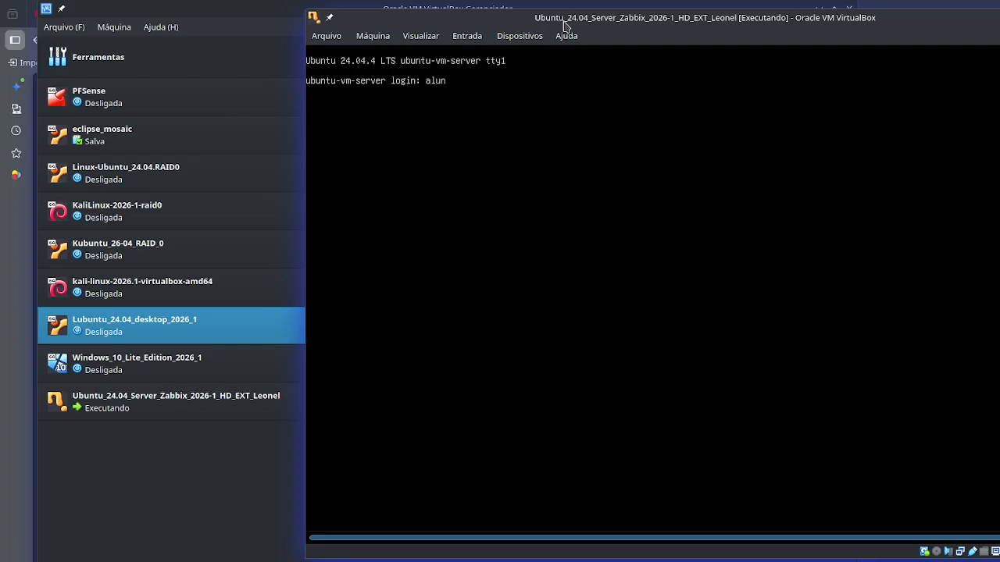
key(Return)
key(Return)
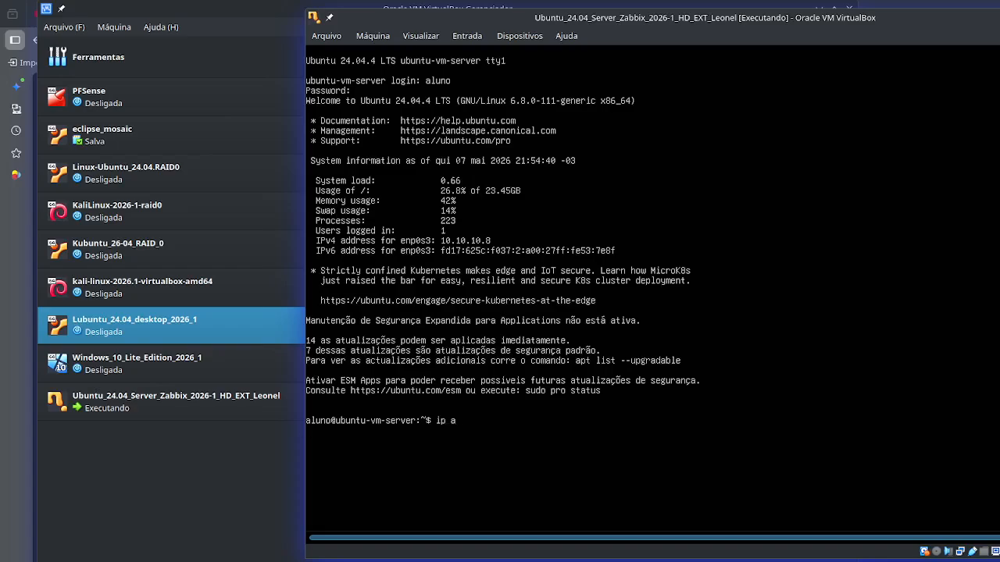
key(Return)
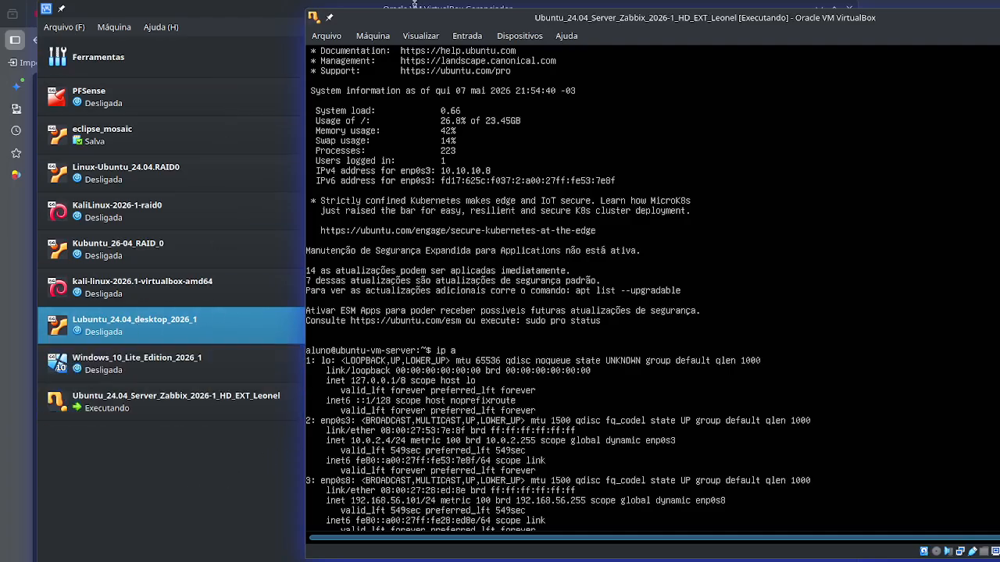
- Compare the Ubuntu Server Zabbix machine's adapter assignments in the manager with the interface listing in its console
drag(464, 18, 485, 15)
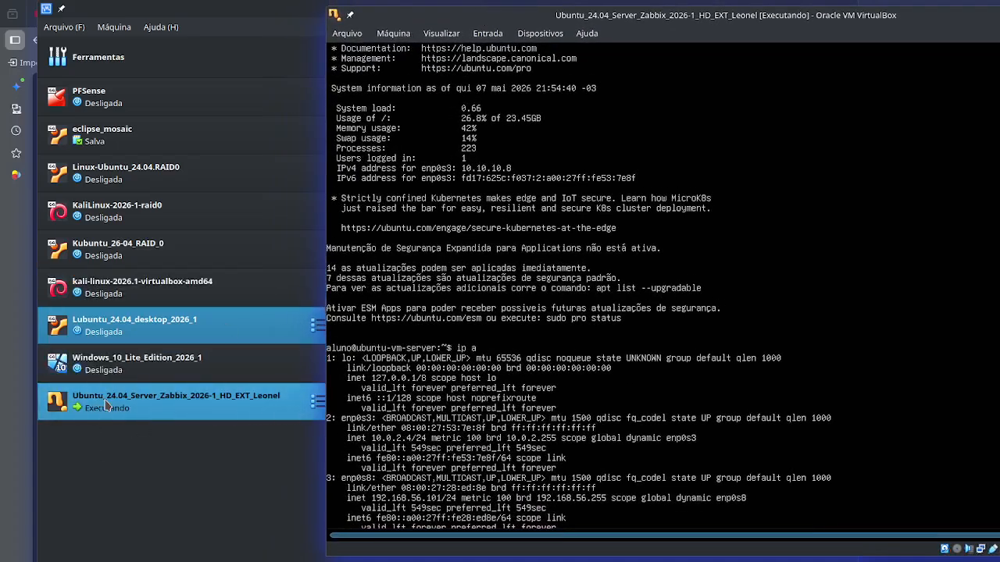
click(119, 489)
click(152, 404)
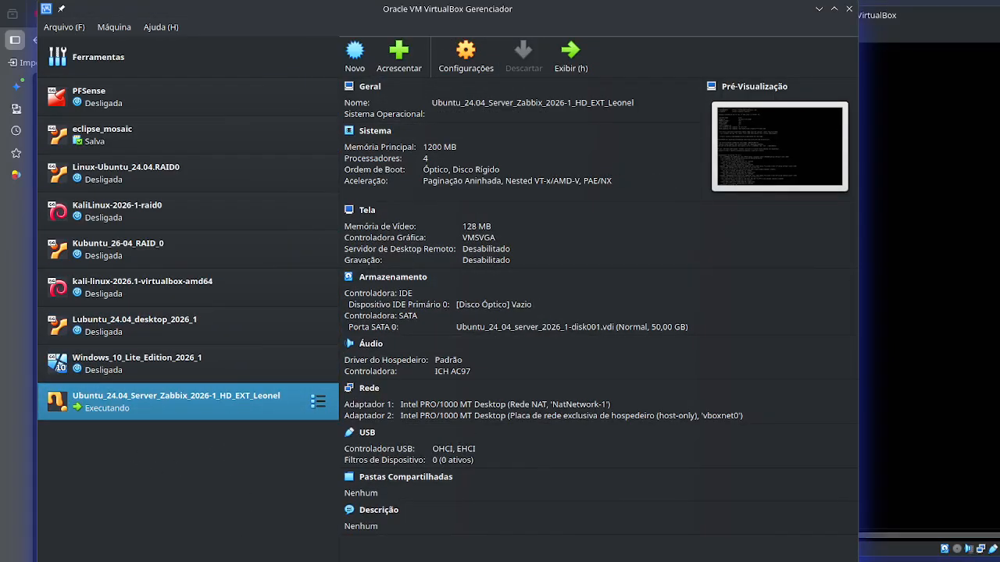
click(909, 15)
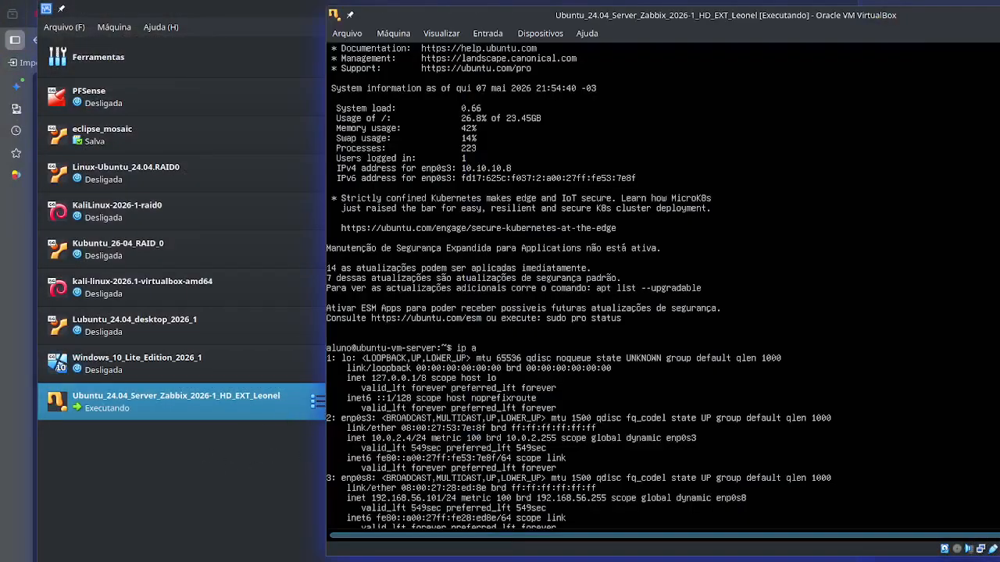
- Open the port forwarding settings of NatNetwork-1 in the network manager and add a new IPv4 rule
click(198, 491)
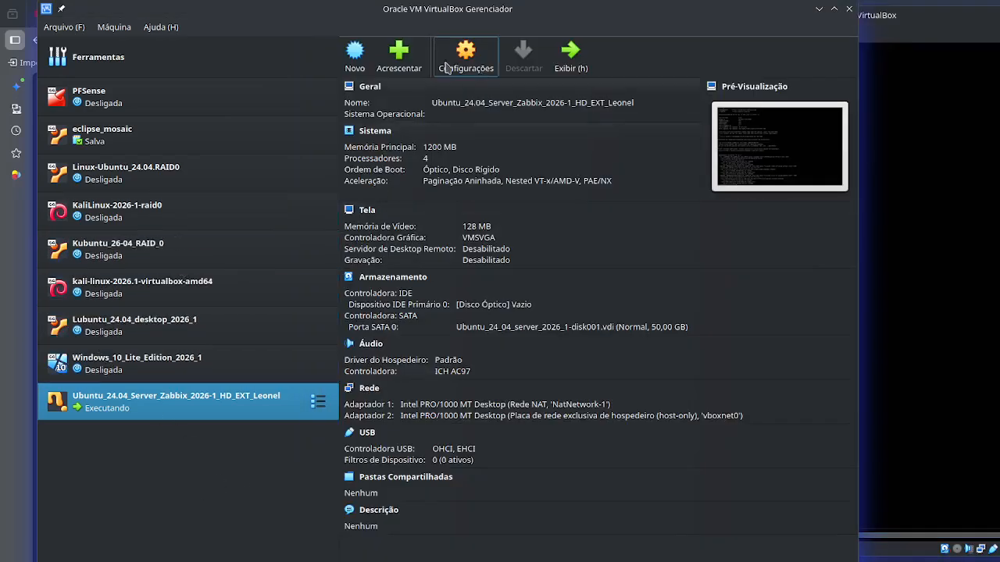
click(64, 27)
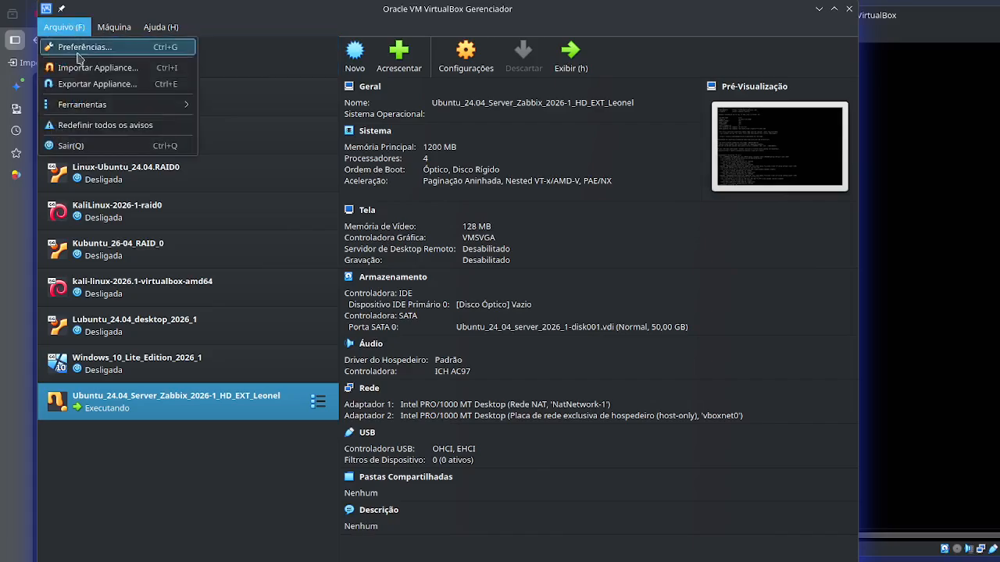
mouse_move(82, 112)
click(269, 137)
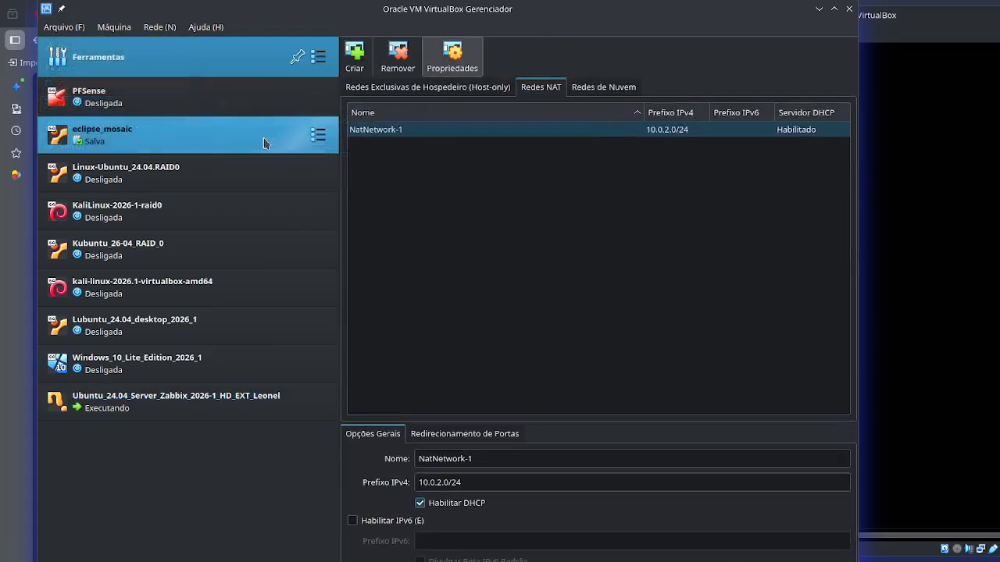
click(463, 439)
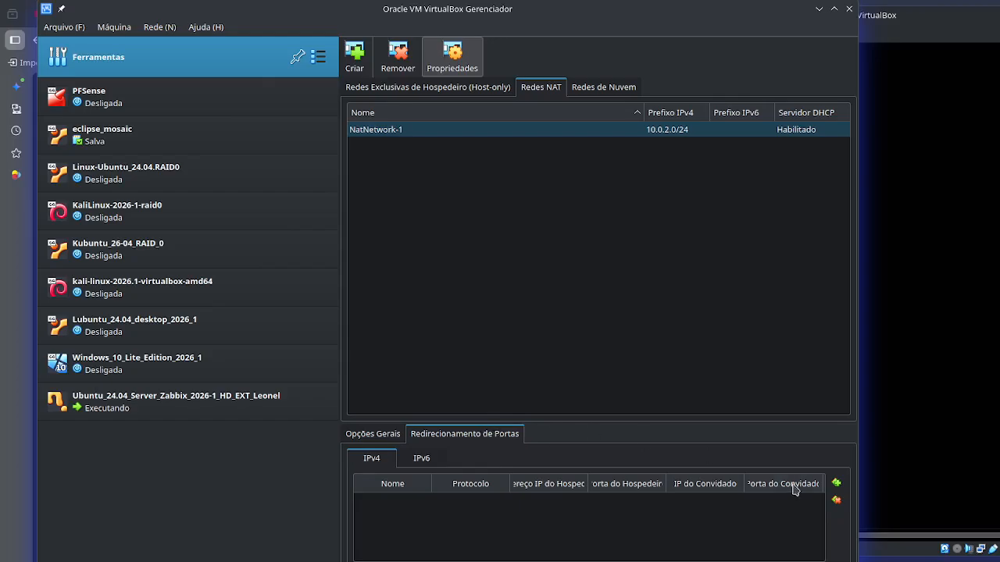
click(836, 483)
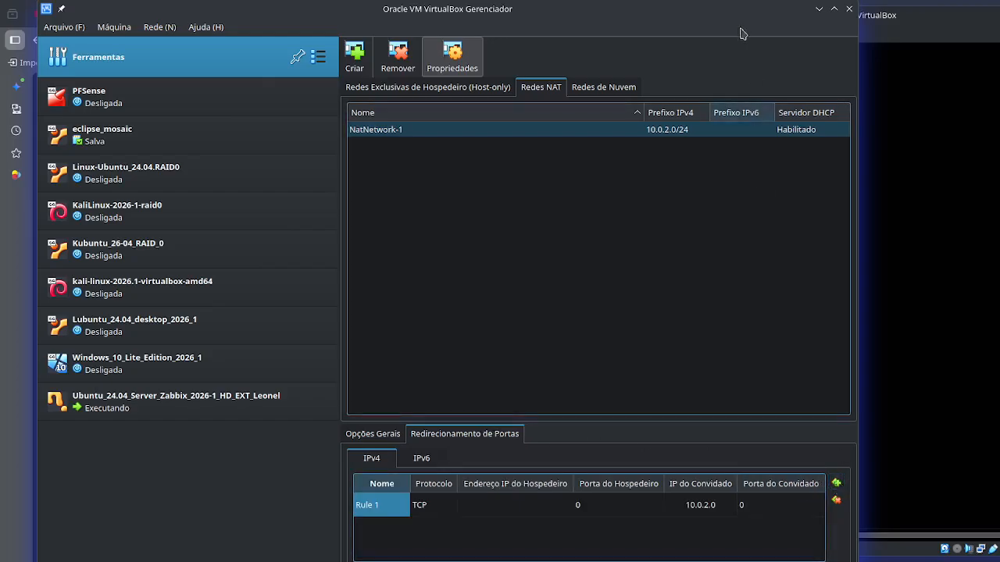
- Set the new port forwarding rule's host IP address to 127.0.0.1 and its host port to 2222
drag(857, 561, 907, 561)
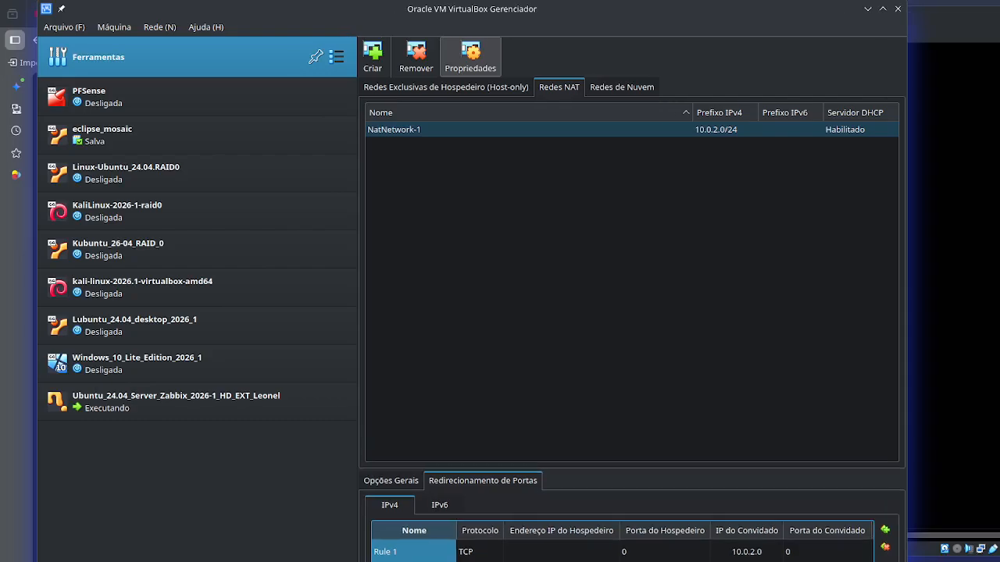
click(549, 556)
click(549, 554)
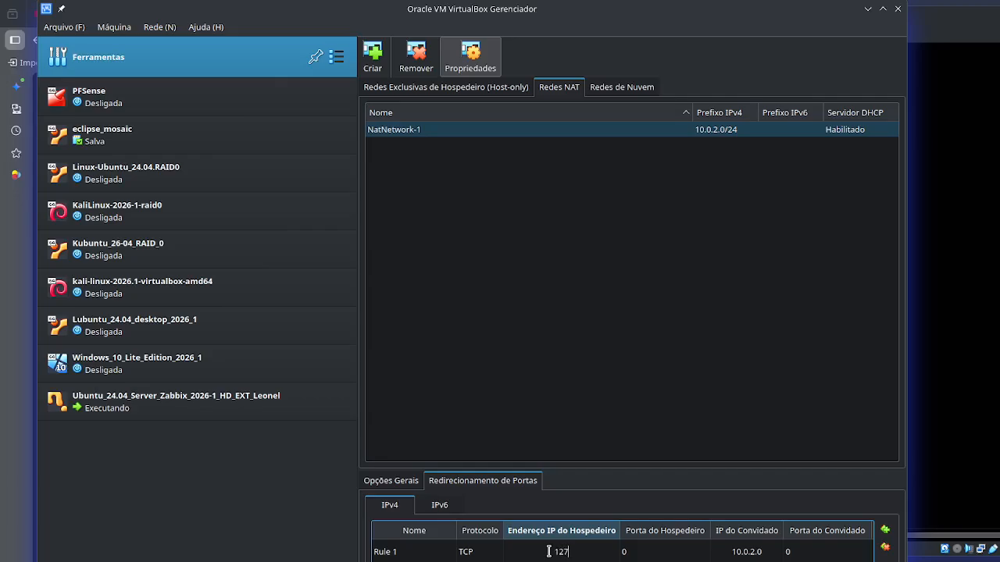
text(127.0.0.1)
click(645, 557)
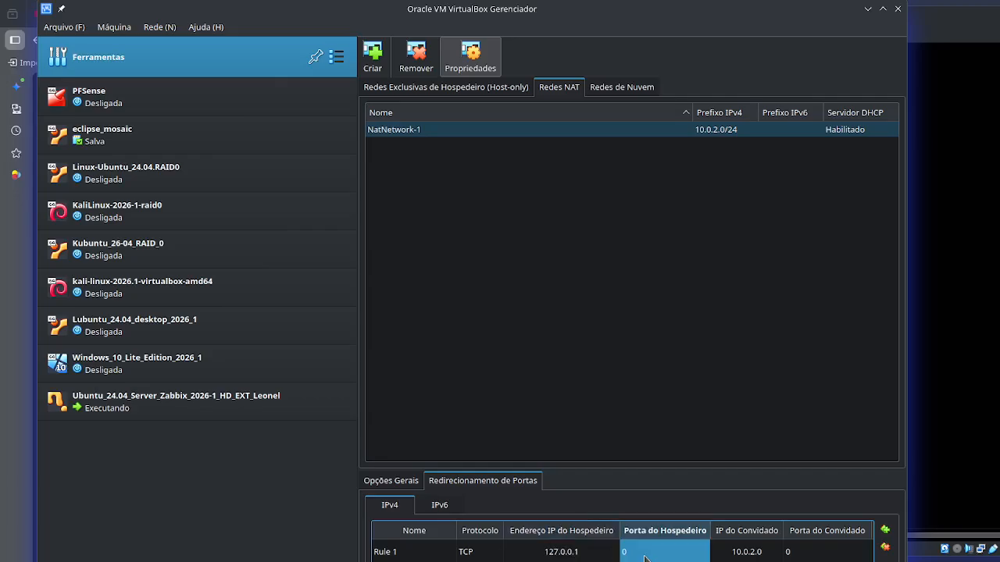
text(2222)
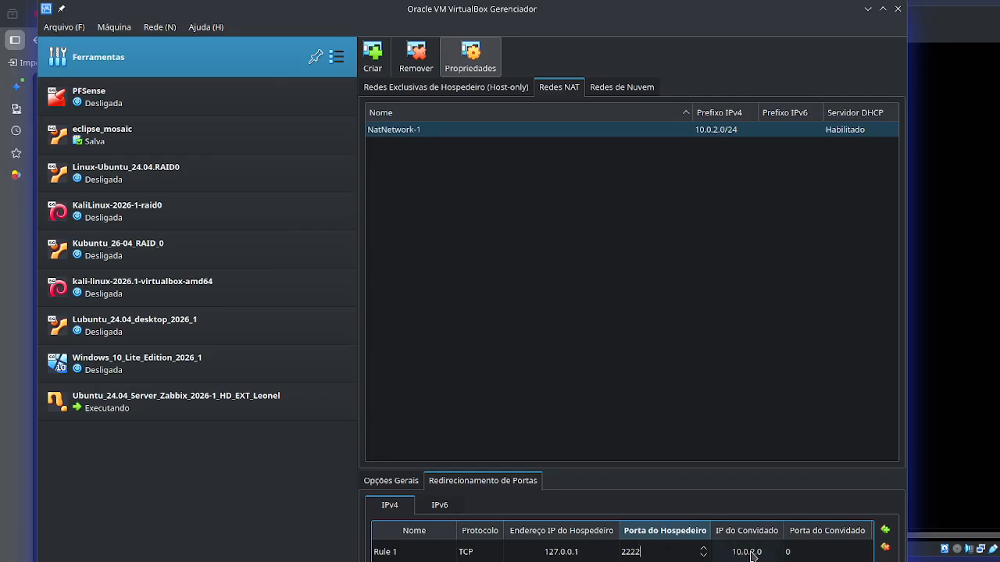
double_click(631, 551)
click(758, 553)
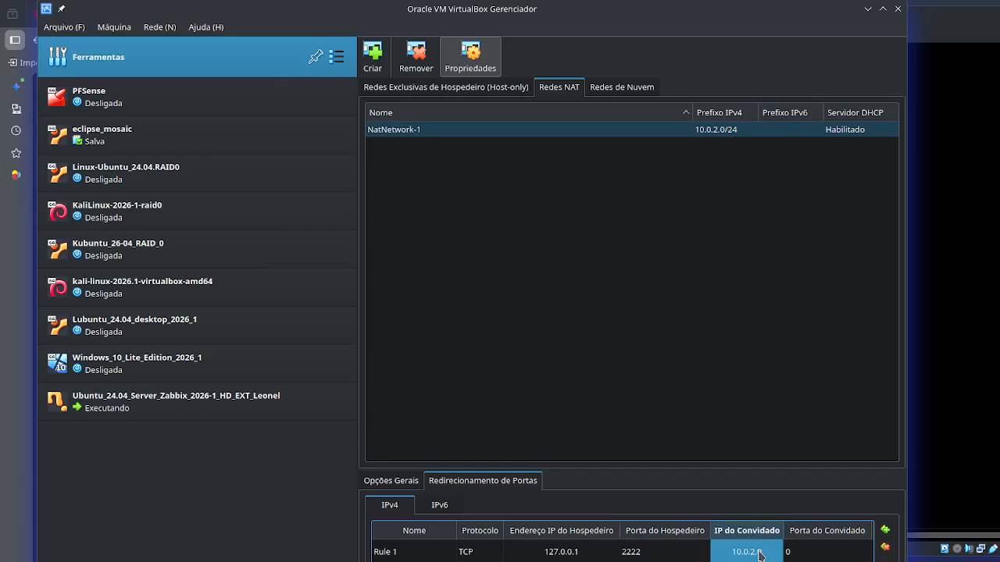
- Set the port forwarding rule's guest IP address to 10.0.2.4 and its guest port to 22
click(760, 553)
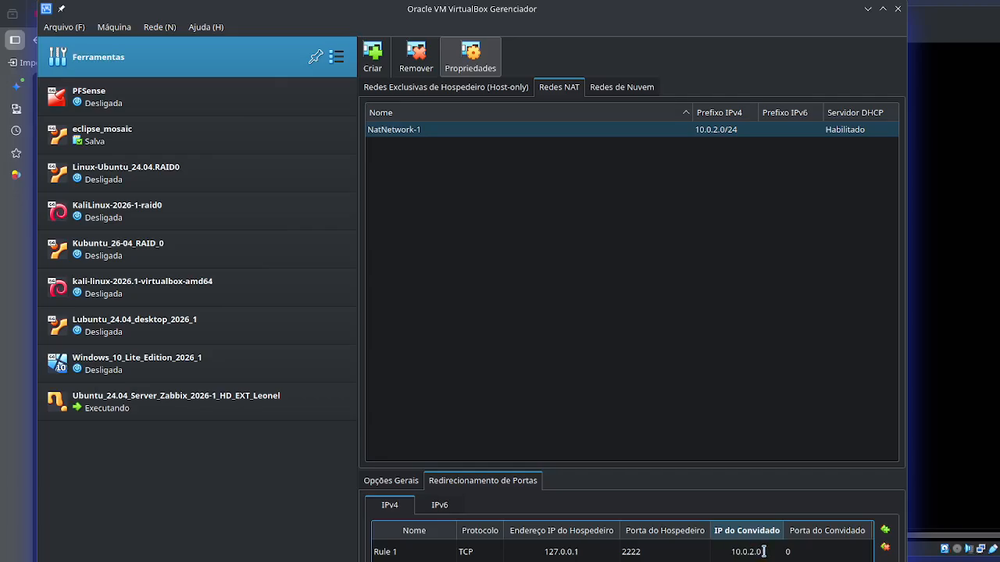
key(BackSpace)
text(4)
click(805, 553)
click(805, 553)
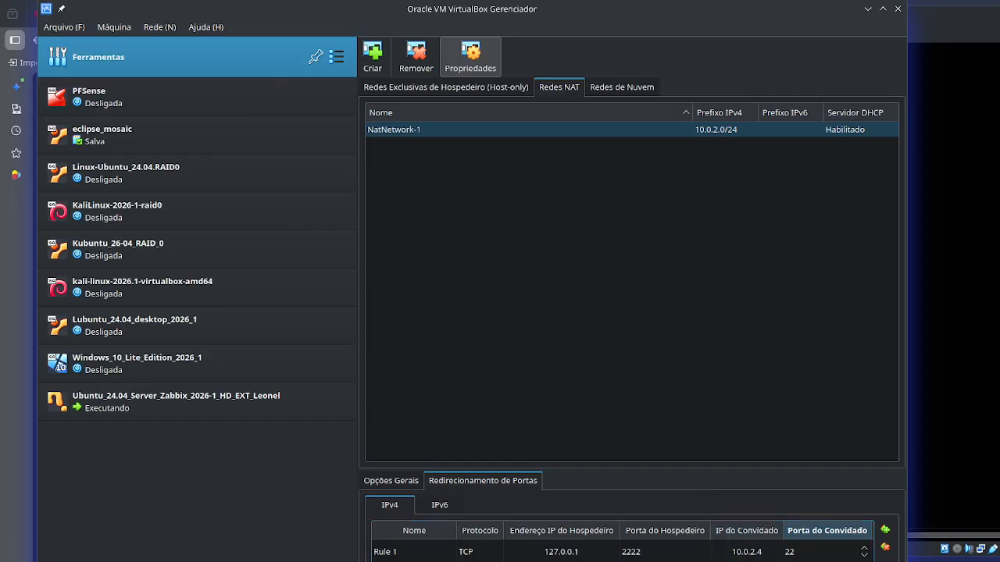
key(Return)
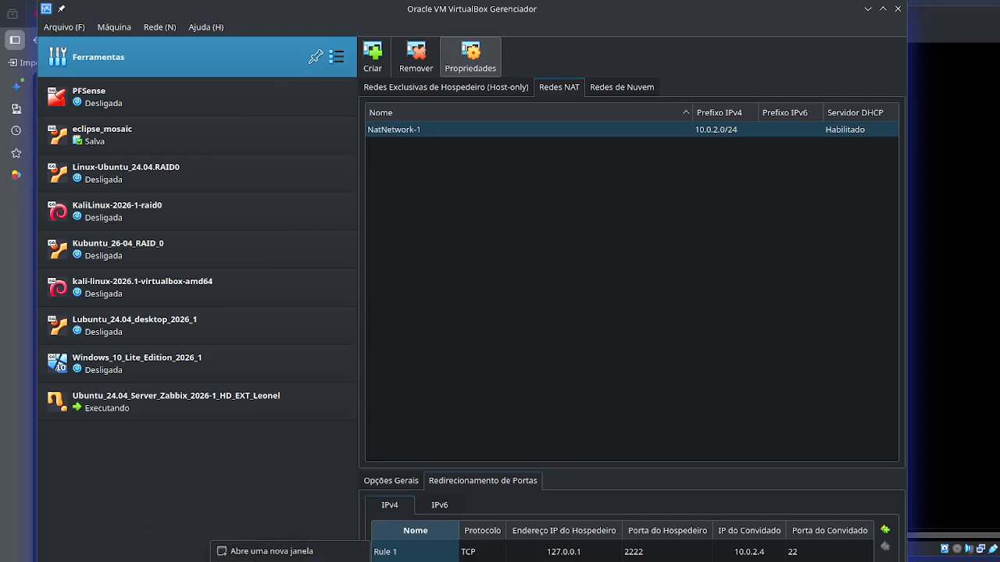
- Open a new Konsole window on the host, reposition and widen it, and enlarge its text
click(311, 553)
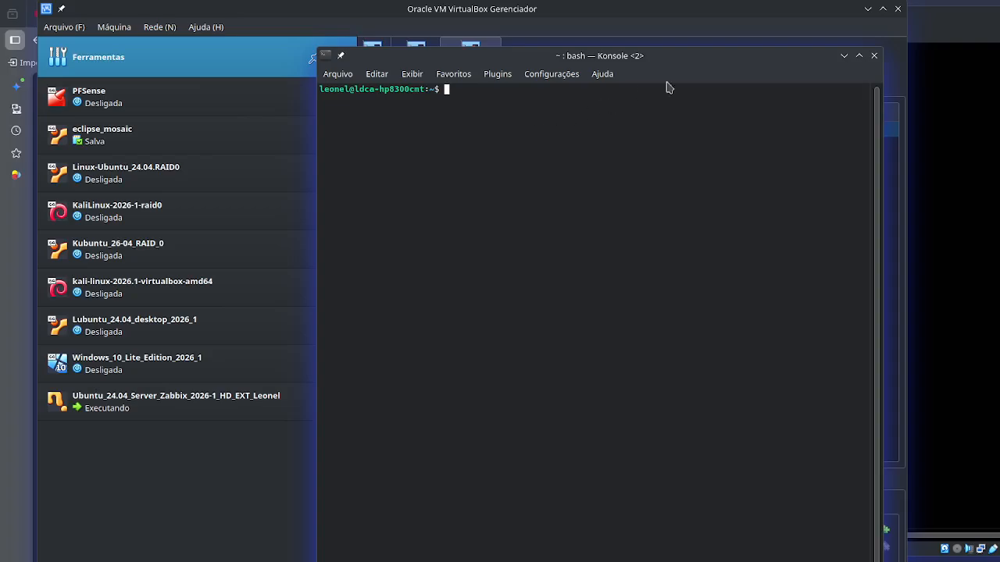
drag(790, 53, 746, 85)
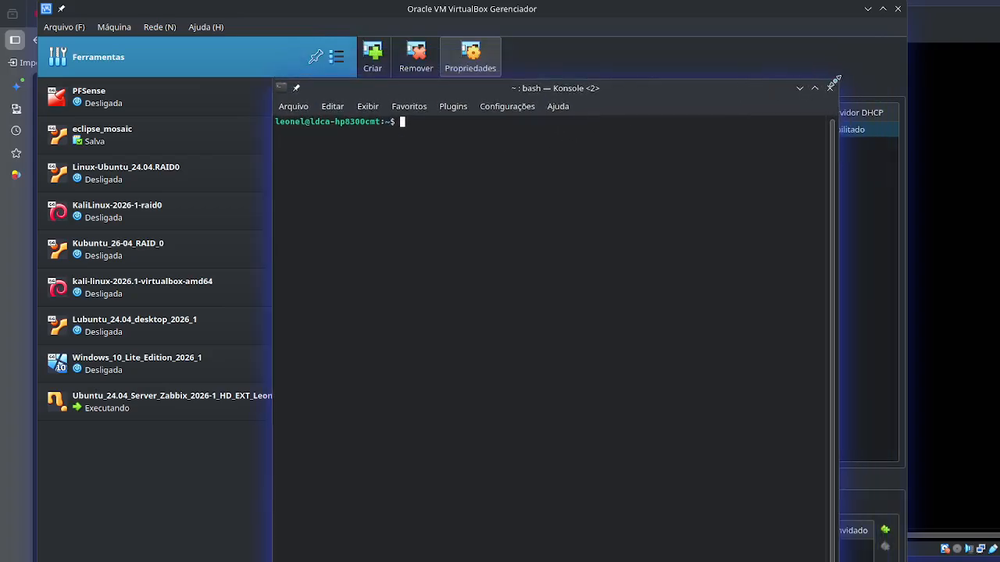
drag(836, 81, 854, 68)
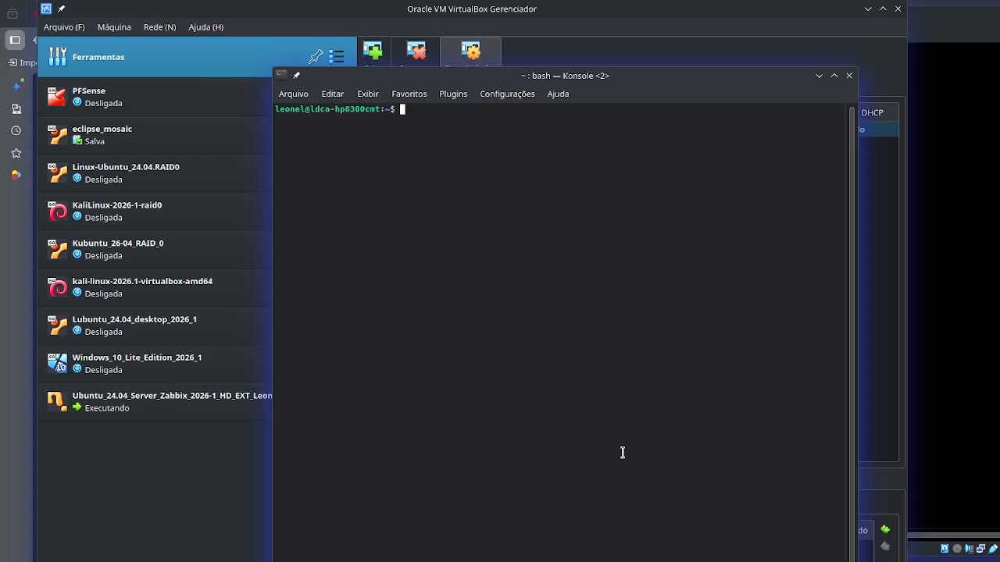
key(ctrl+plus)
key(ctrl+plus)
key(ctrl+plus)
key(ctrl+plus)
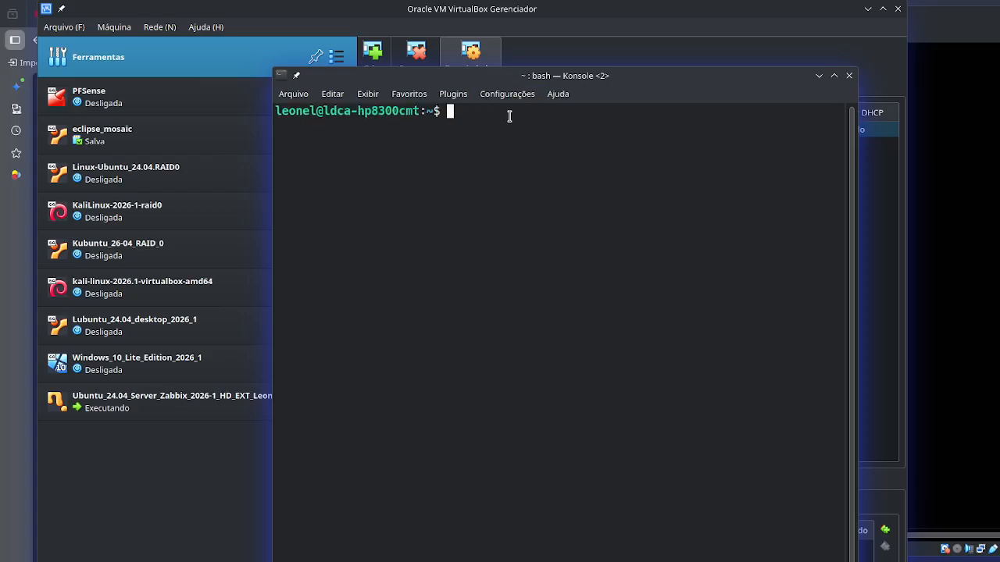
- Try to open an SSH session on port 2222 to aluno@locahost
text(ssss)
key(BackSpace)
key(BackSpace)
text(h -p 2222)
text(aluno)
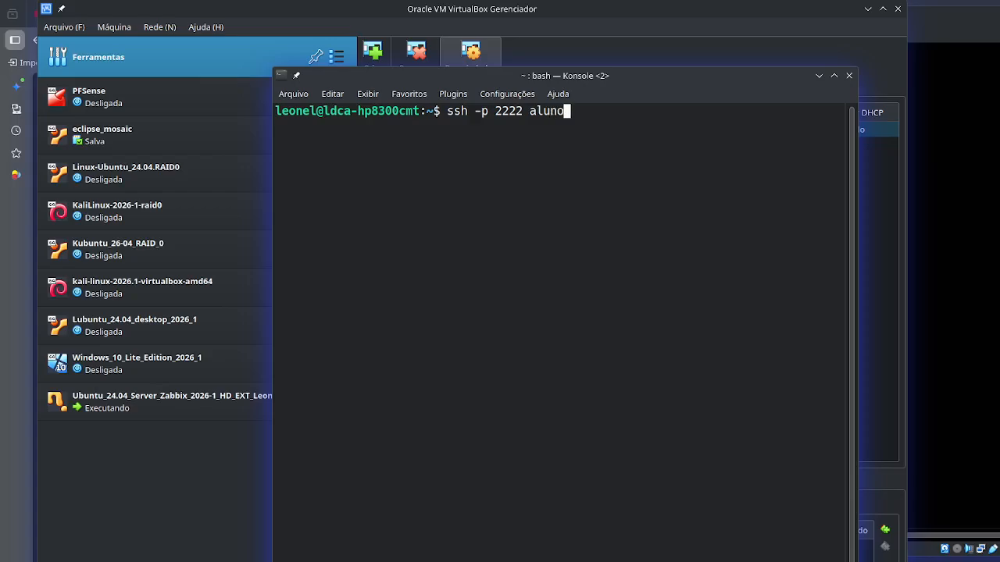
text(@loca)
text(host)
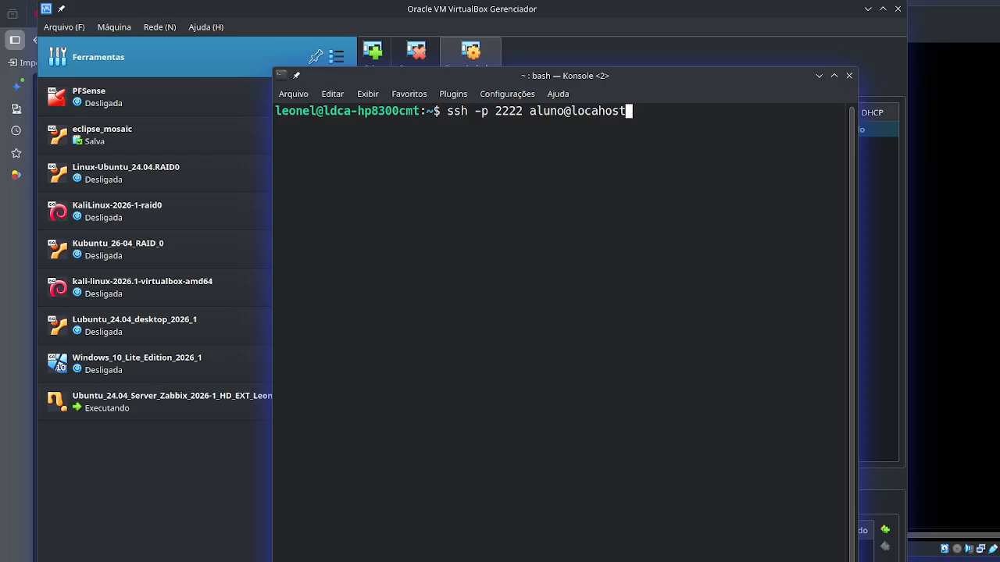
key(Return)
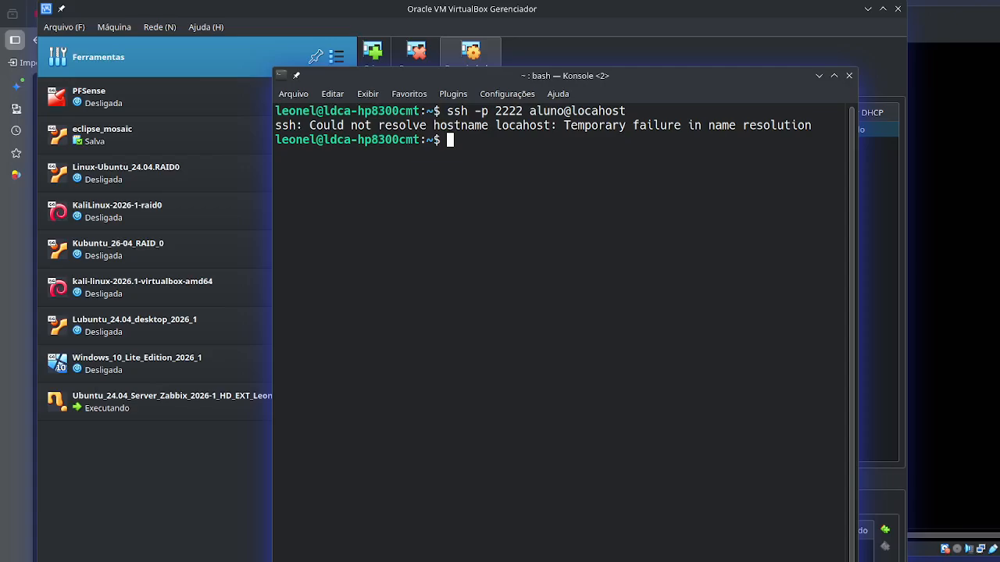
key(Up)
key(BackSpace)
key(BackSpace)
key(BackSpace)
key(BackSpace)
key(BackSpace)
key(BackSpace)
key(BackSpace)
key(BackSpace)
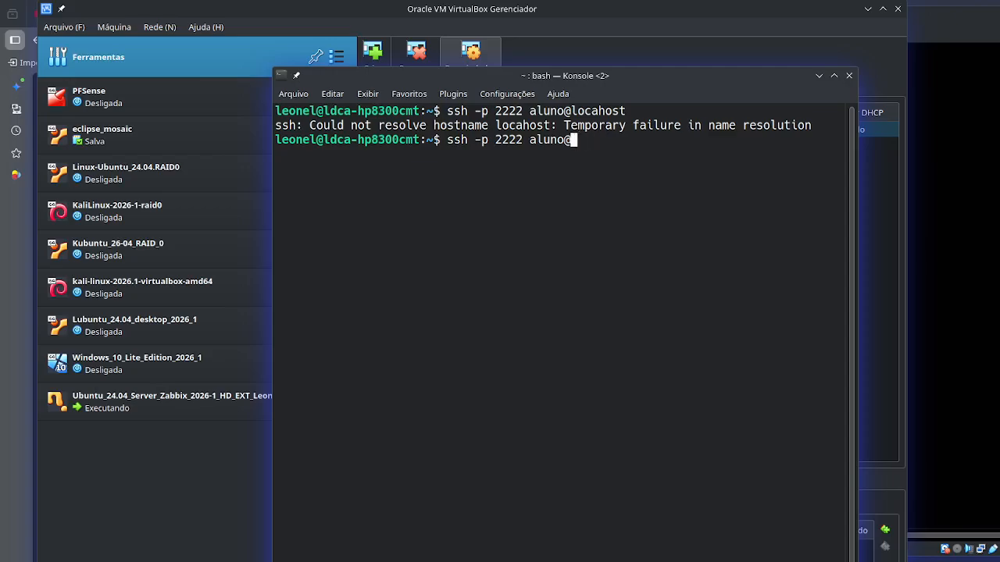
text(127.0.0.1)
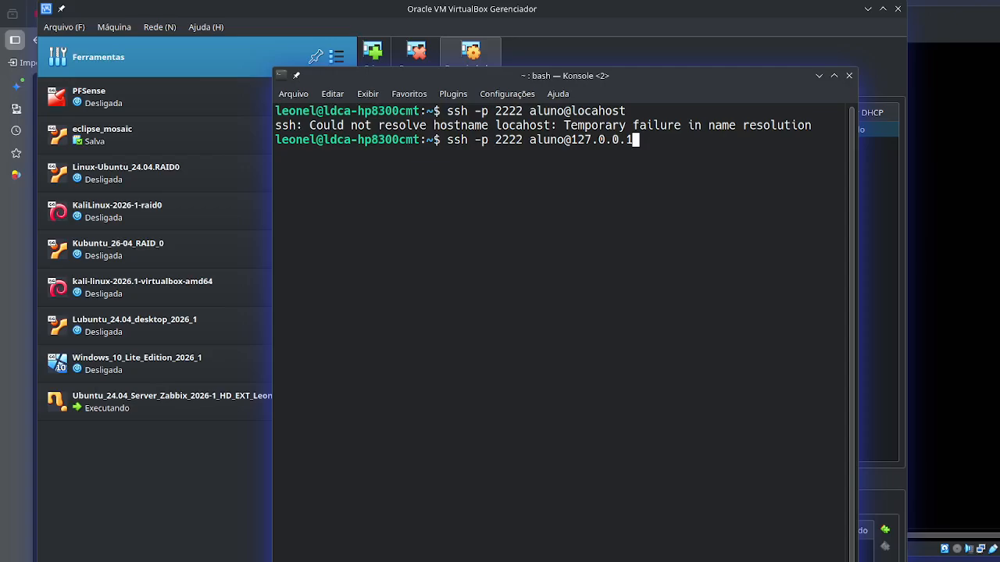
key(Return)
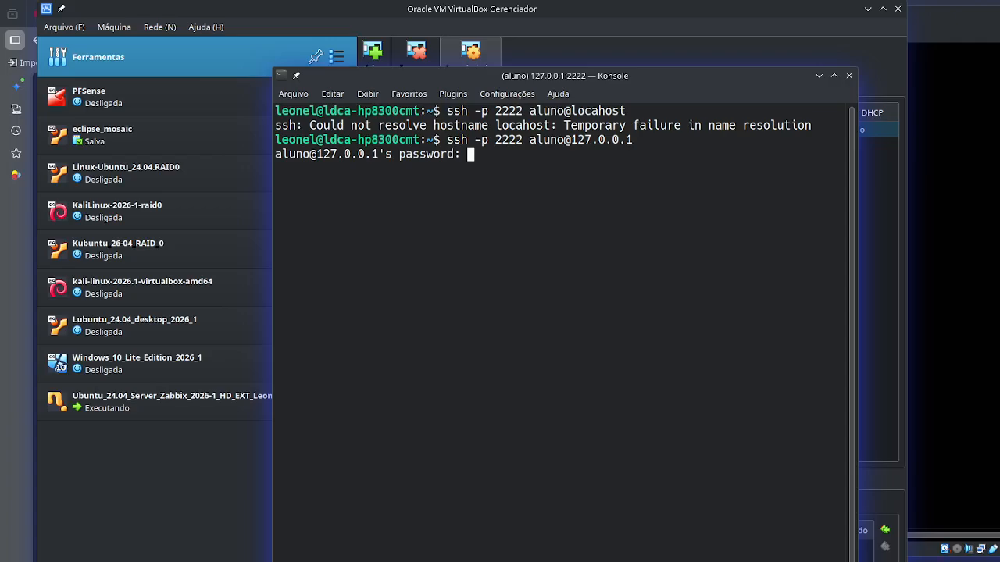
key(Return)
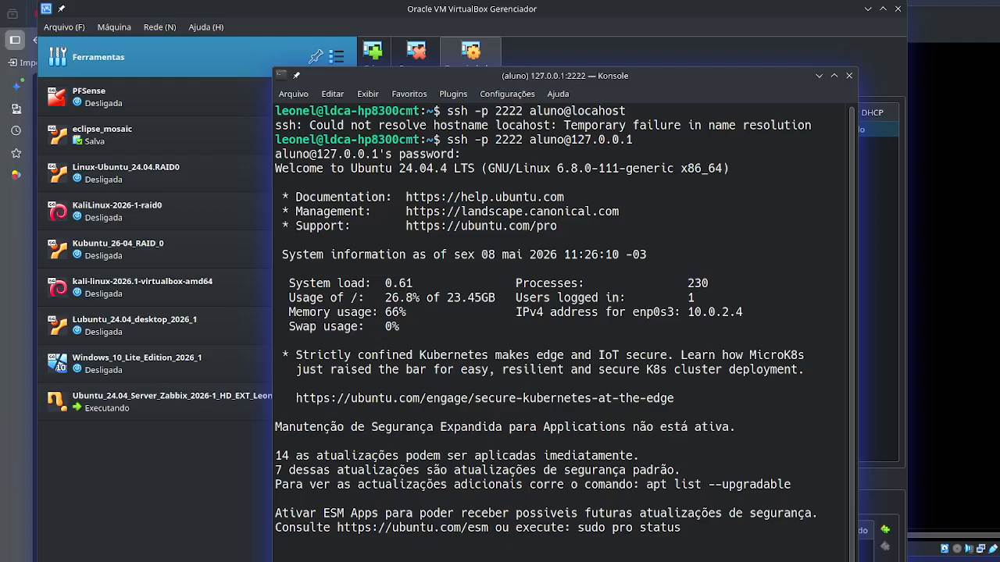
- Examine the enp0s3 IPv4 address, update notices and last login details in the SSH welcome text
drag(664, 76, 513, 48)
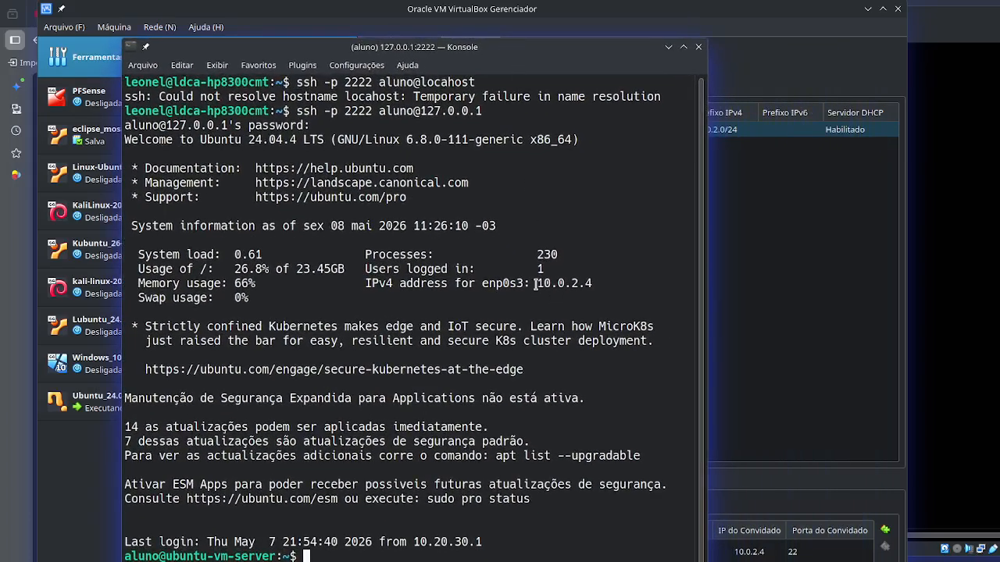
drag(536, 286, 596, 282)
click(597, 282)
drag(308, 327, 458, 500)
click(372, 325)
drag(318, 542, 384, 545)
click(343, 557)
- Refresh the server's package lists with sudo apt update, authorising it with the account password, and widen the terminal window
text(sudo apt update)
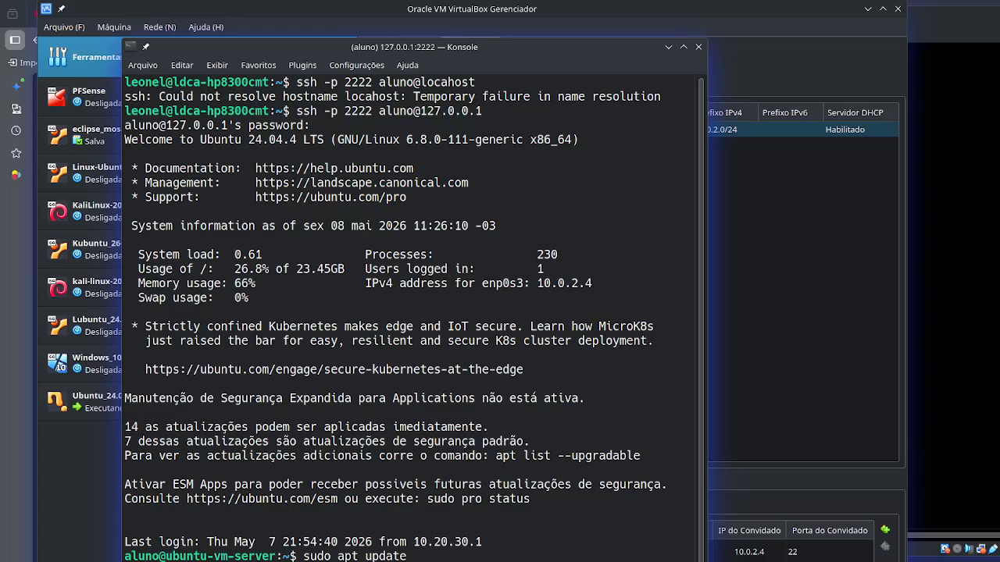
key(Return)
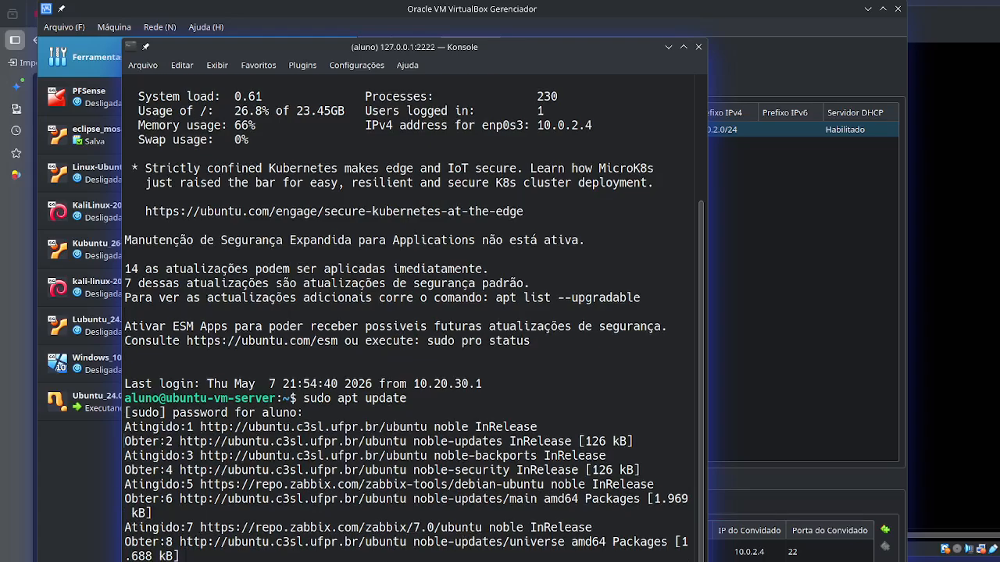
drag(706, 556, 797, 556)
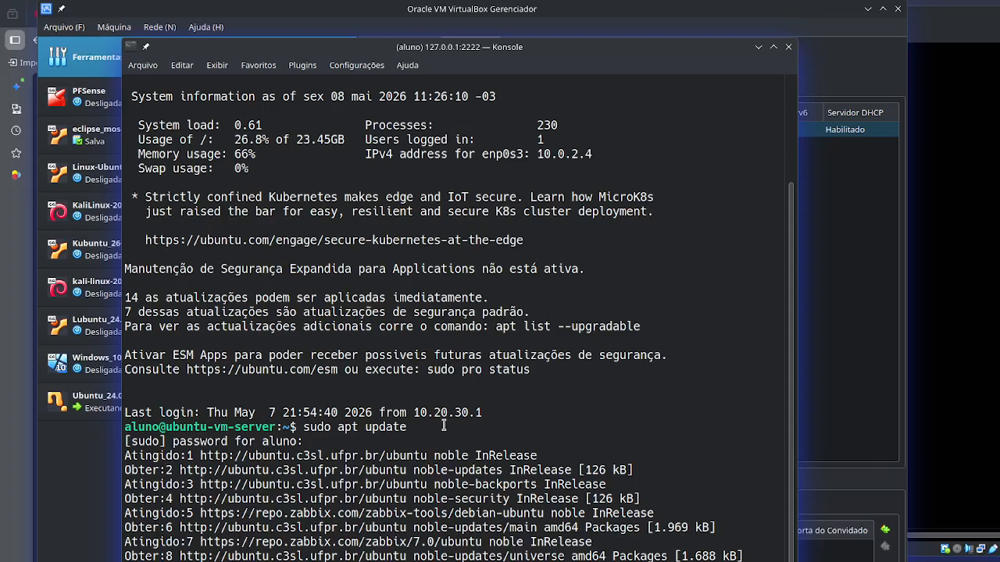
- Start the Lubuntu_24.04_desktop_2026_1 virtual machine from the VirtualBox manager, then enlarge and reposition its window
click(797, 18)
click(306, 360)
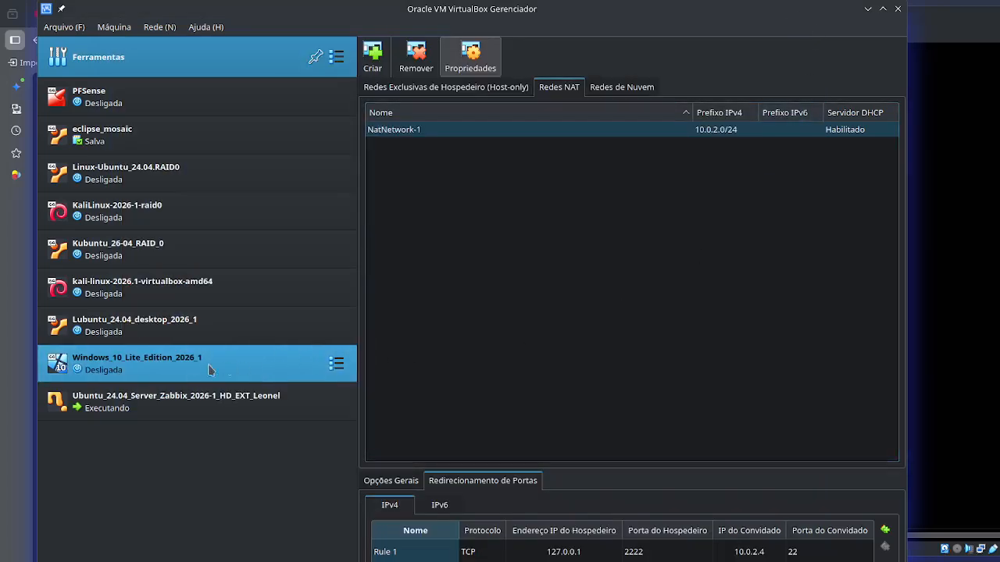
key(Down)
key(Up)
click(108, 332)
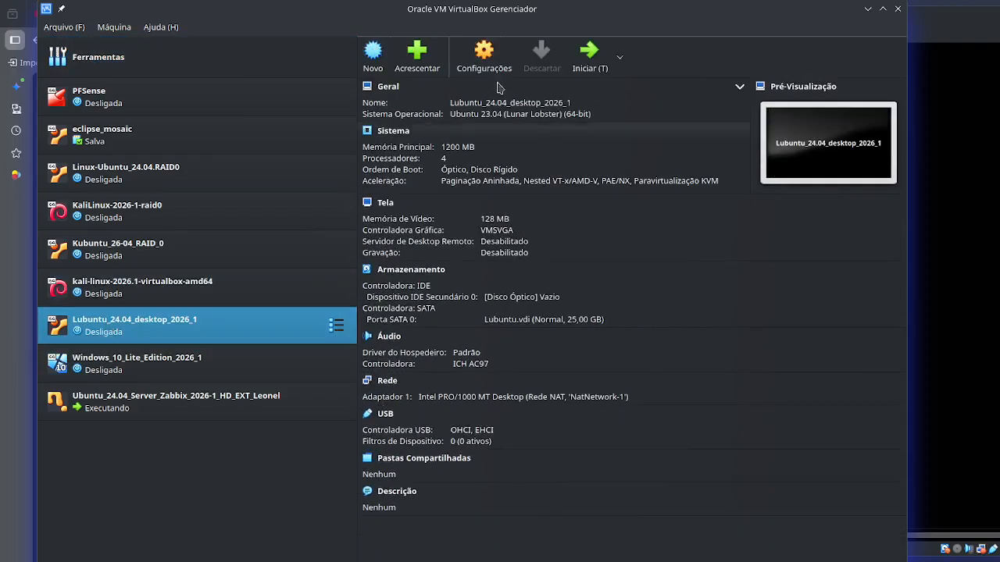
click(596, 57)
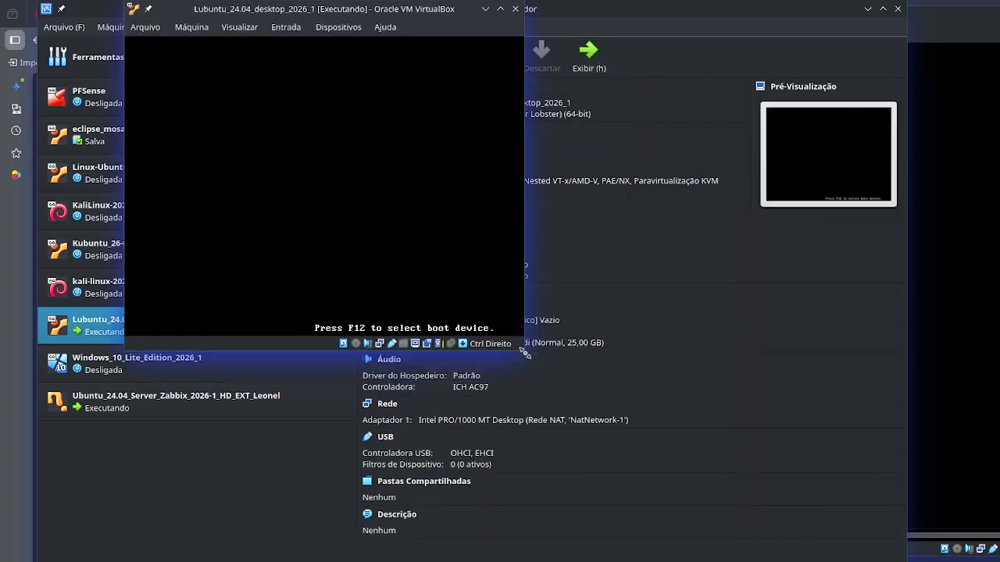
drag(525, 354, 729, 457)
drag(517, 11, 874, 11)
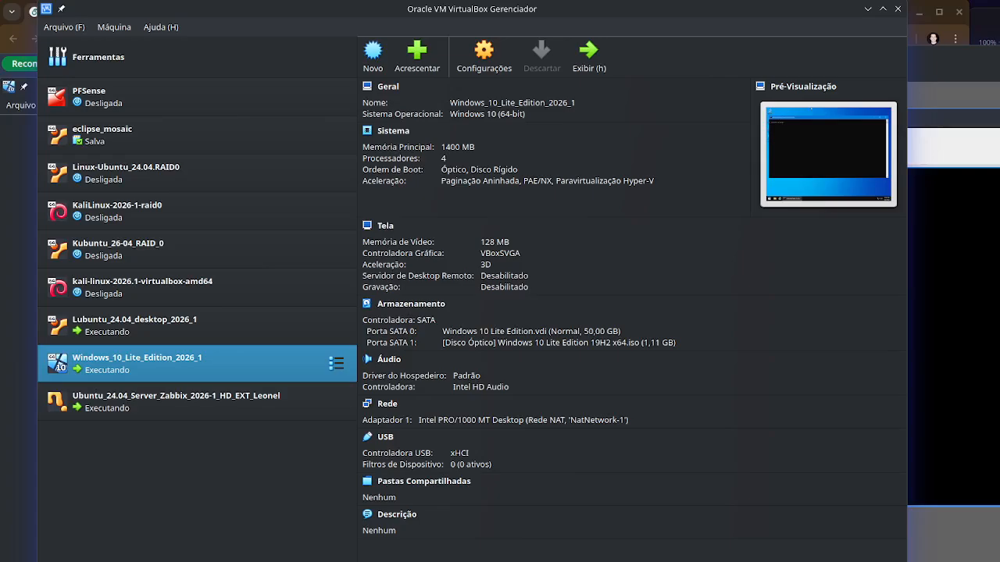
- In the Lubuntu machine's terminal, ping the server at 10.0.2.4 and stop the ping after a few replies
double_click(159, 332)
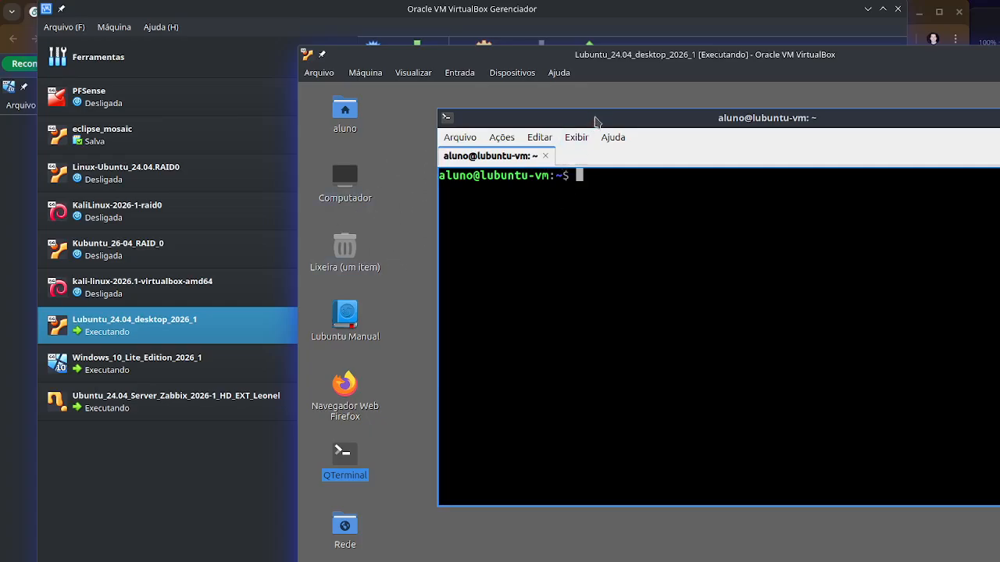
drag(594, 112, 546, 115)
text(ping)
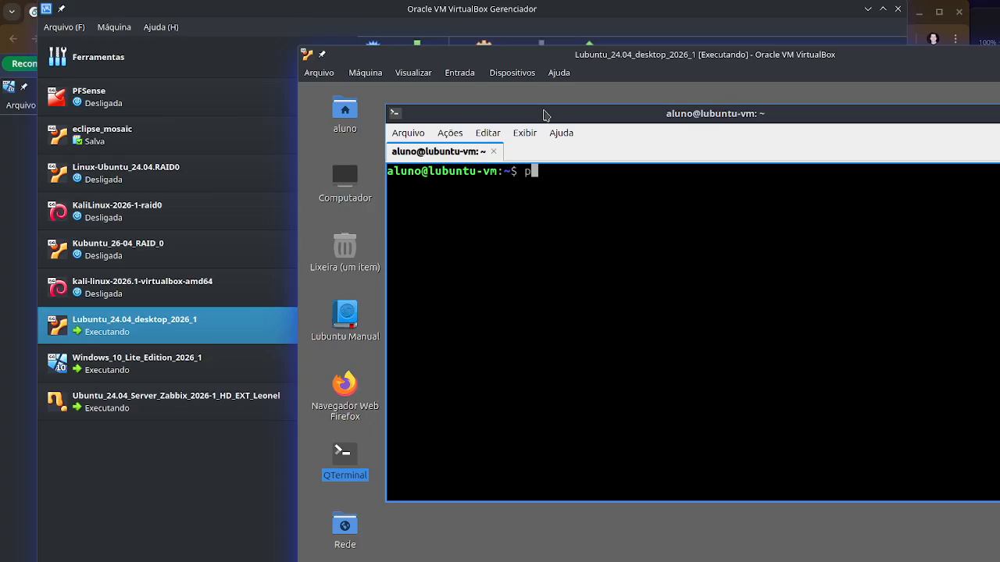
text( 10.0.2.4)
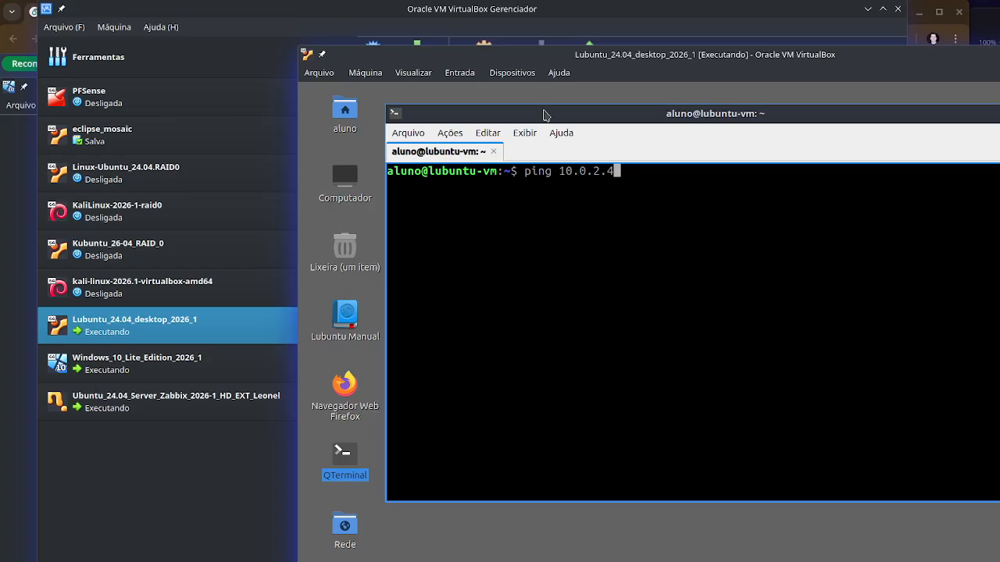
key(Return)
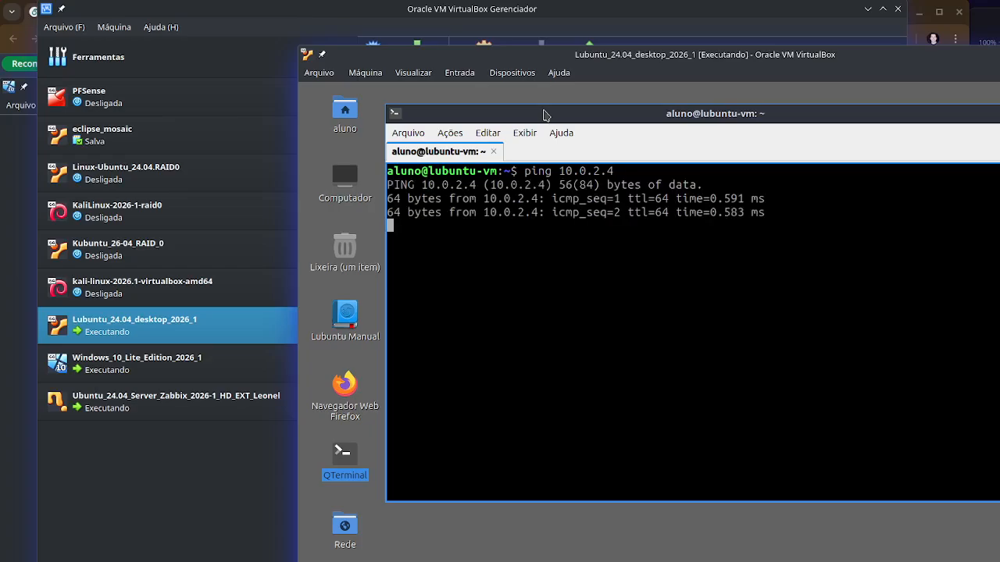
key(ctrl+c)
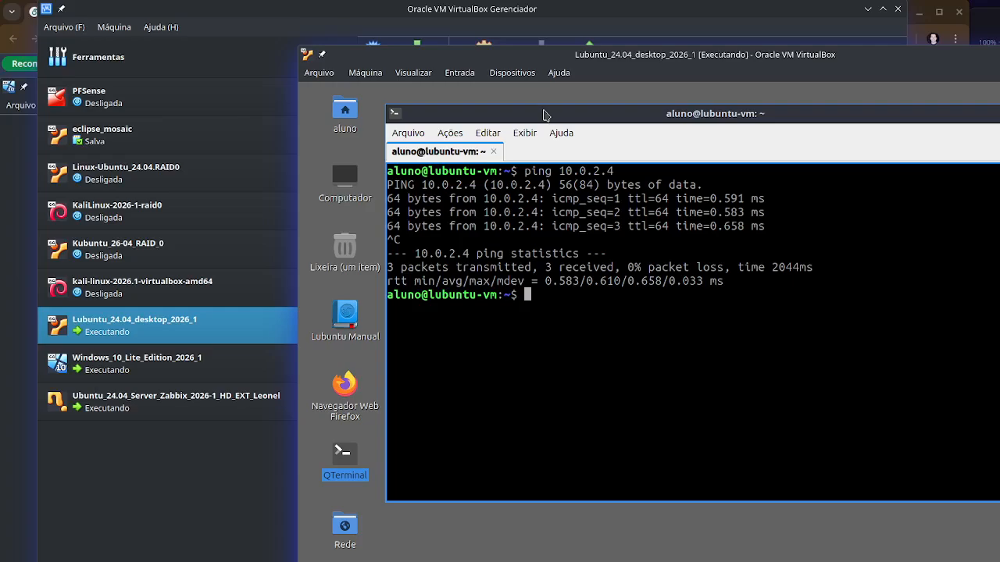
- Repeat the ping to 10.0.2.4 limited to four packets with -c 4
key(Up)
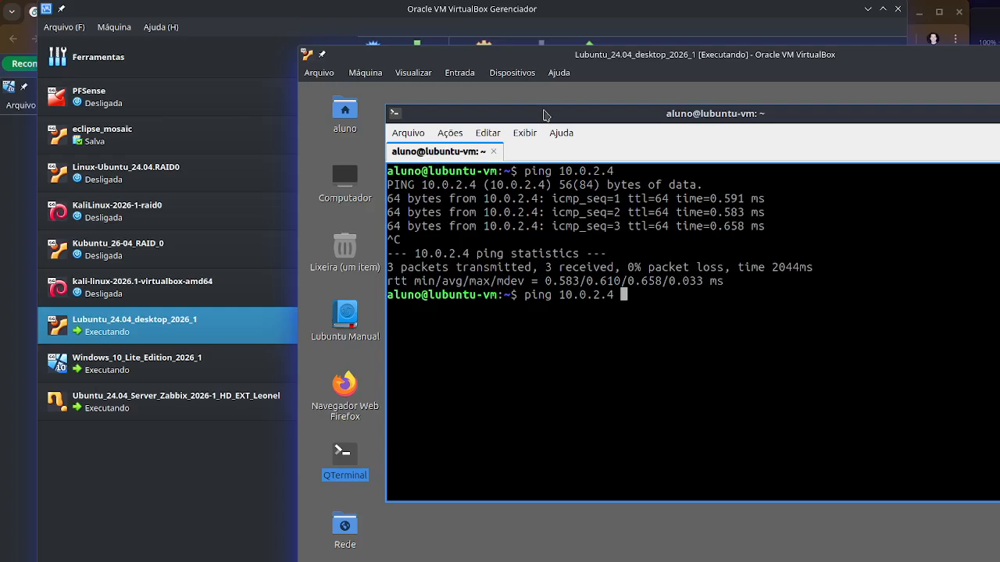
text(-c4)
key(BackSpace)
text(4)
key(Return)
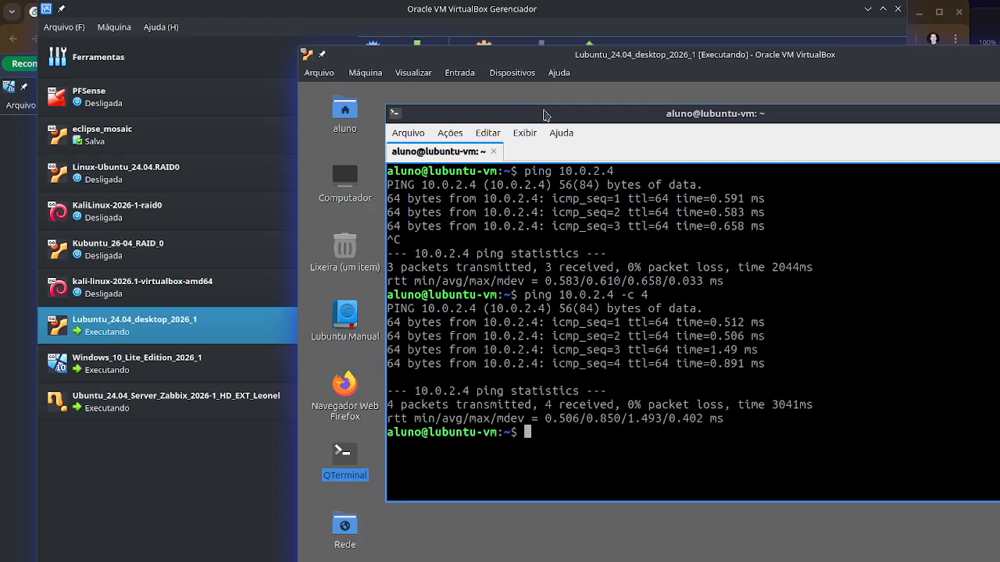
key(Up)
key(Left)
key(Left)
key(Left)
key(Left)
key(Left)
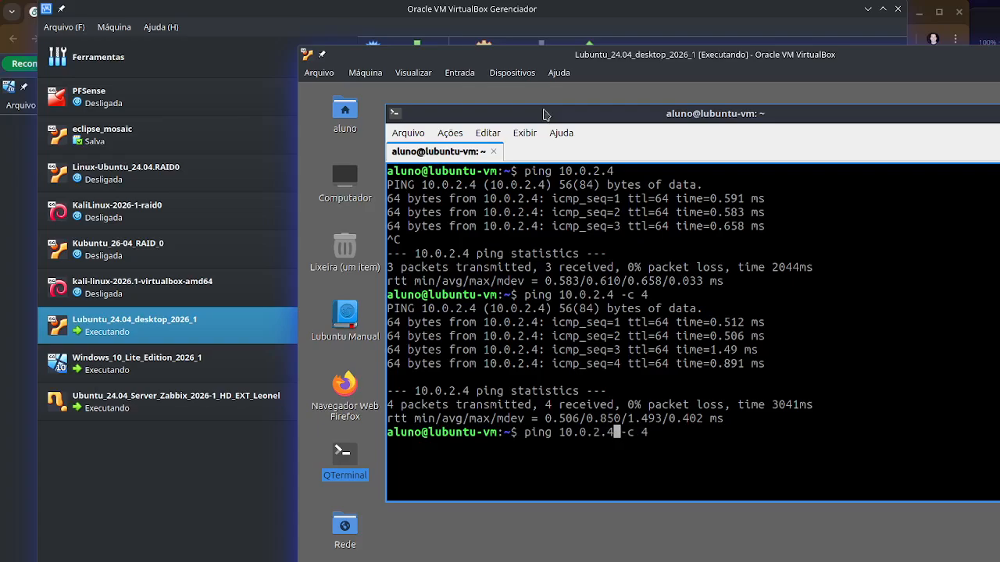
key(BackSpace)
key(BackSpace)
key(BackSpace)
key(BackSpace)
key(BackSpace)
key(BackSpace)
key(BackSpace)
key(BackSpace)
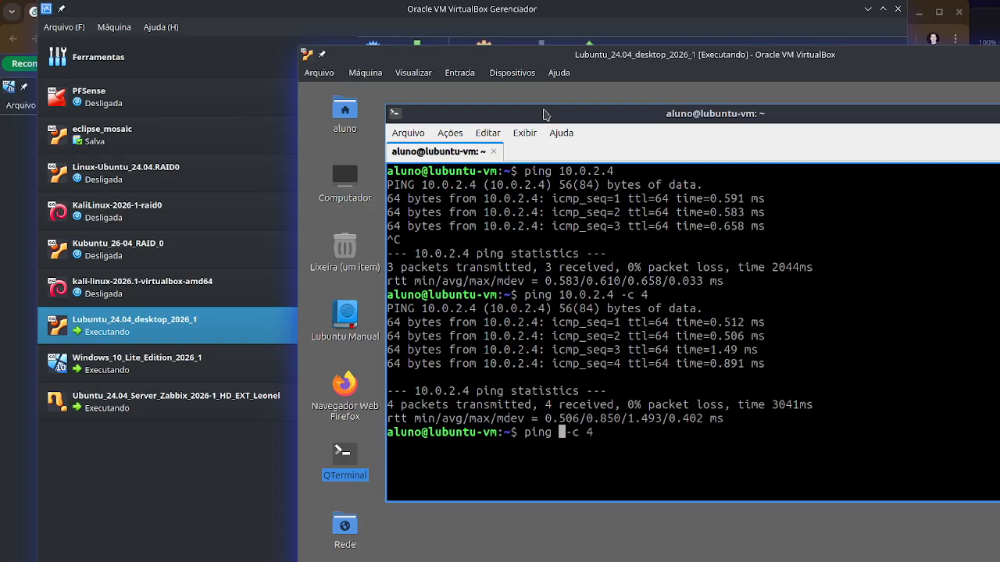
text(www.)
text(google.c)
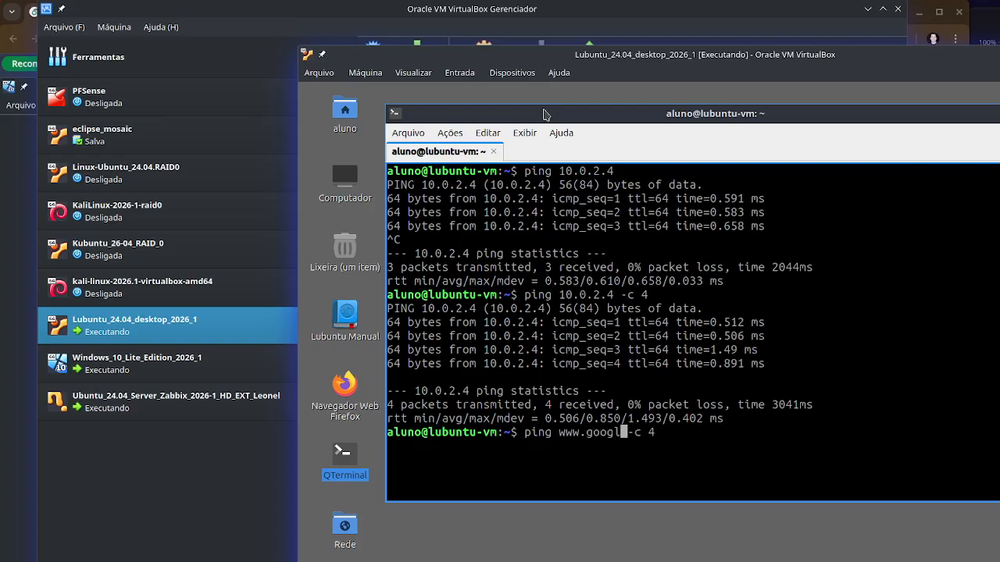
text(om)
key(Return)
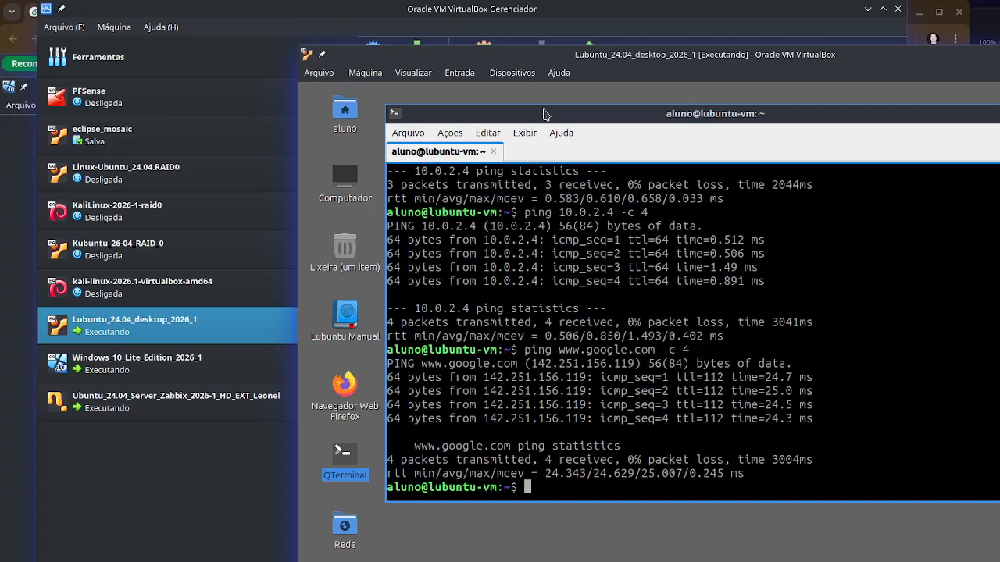
- Bring up the running Windows_10_Lite_Edition_2026_1 machine's window and reposition it over the manager
click(142, 370)
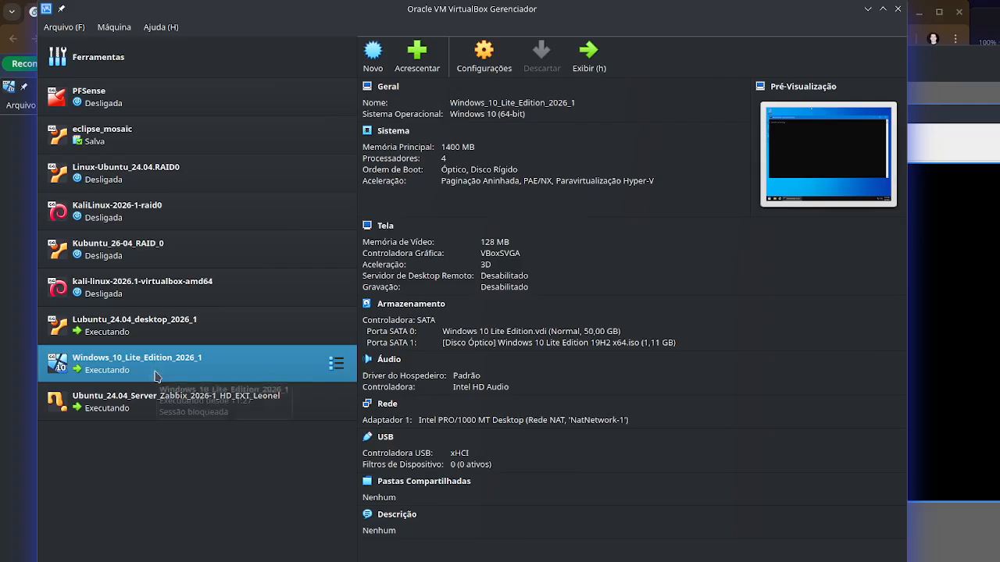
double_click(210, 362)
drag(274, 88, 331, 40)
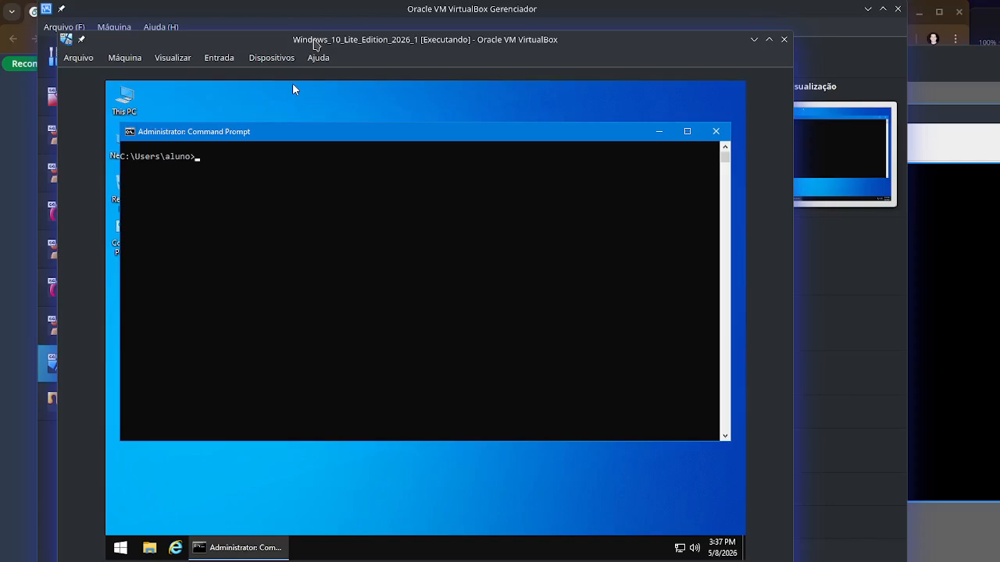
- In the Windows 10 machine's command prompt, ping the server at 10.0.2.4
text(ping 10.0.2.4)
key(Return)
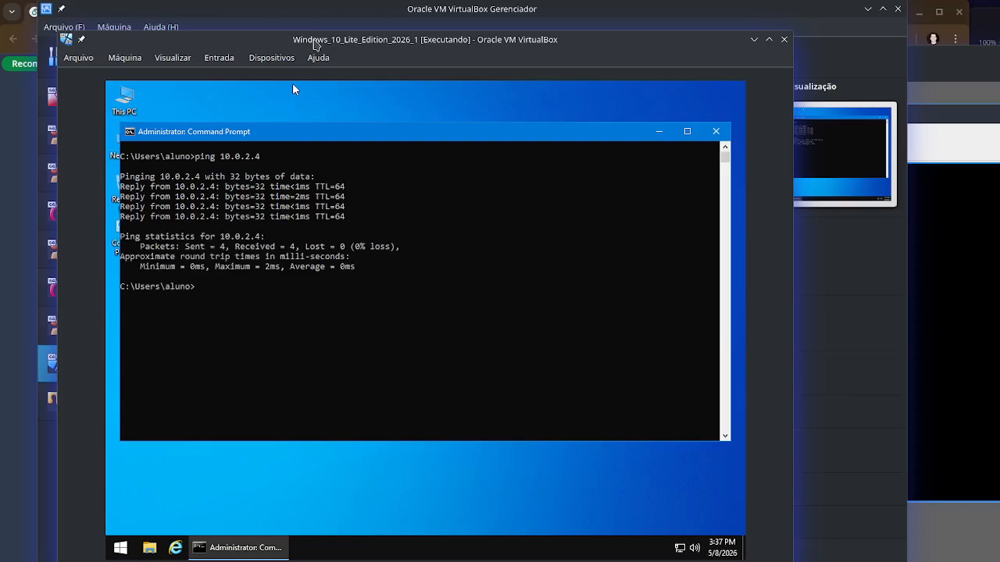
text(ping www.google.com)
key(Return)
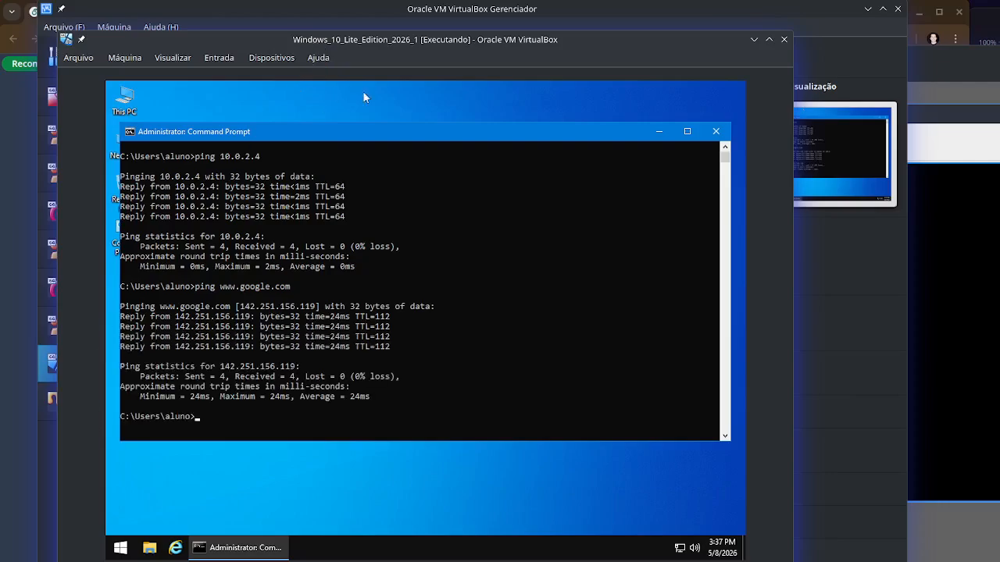
click(753, 39)
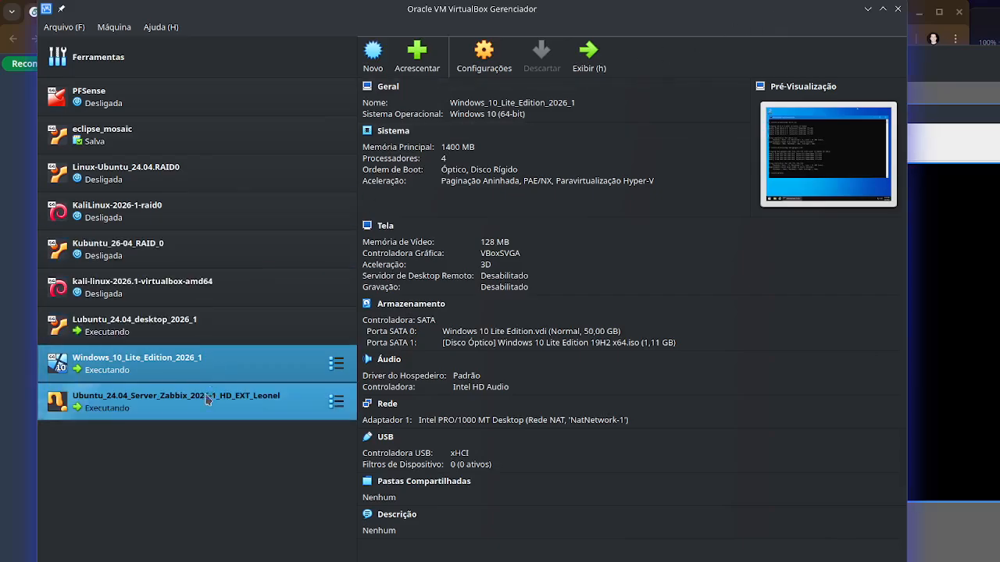
- Bring up the Konsole SSH session on 127.0.0.1:2222, reposition its window for review, and return to the VirtualBox manager
click(179, 560)
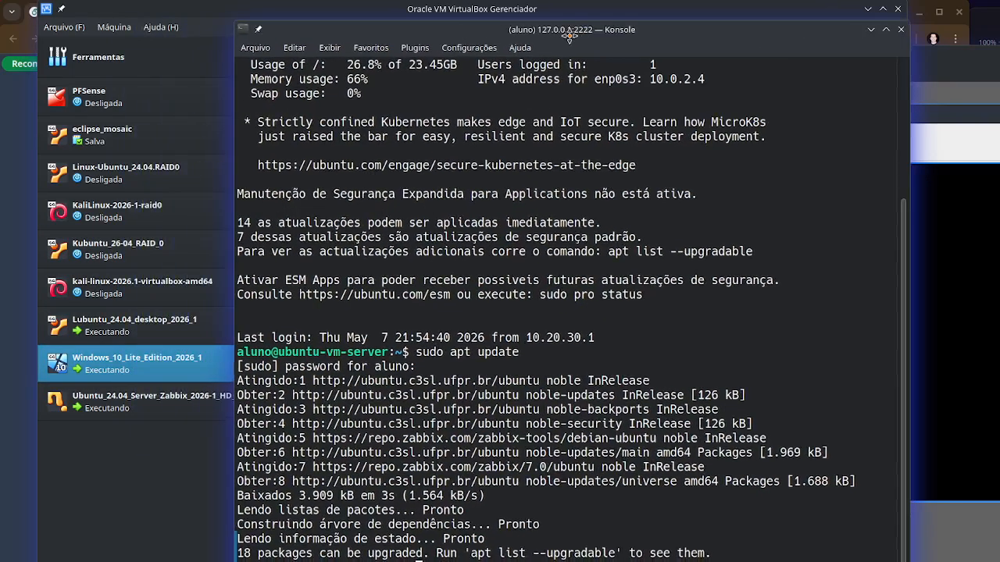
drag(474, 39, 467, 53)
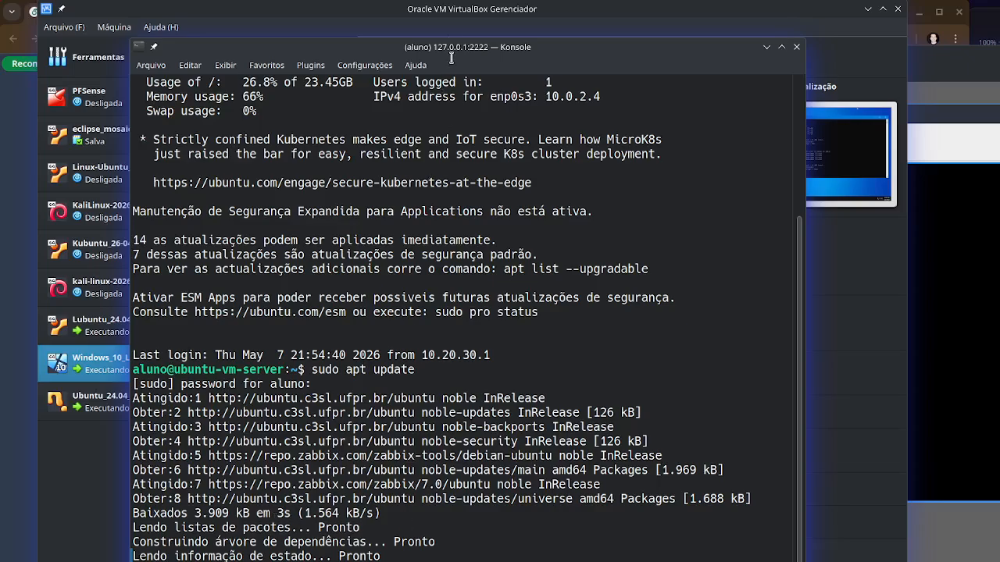
drag(451, 53, 464, 37)
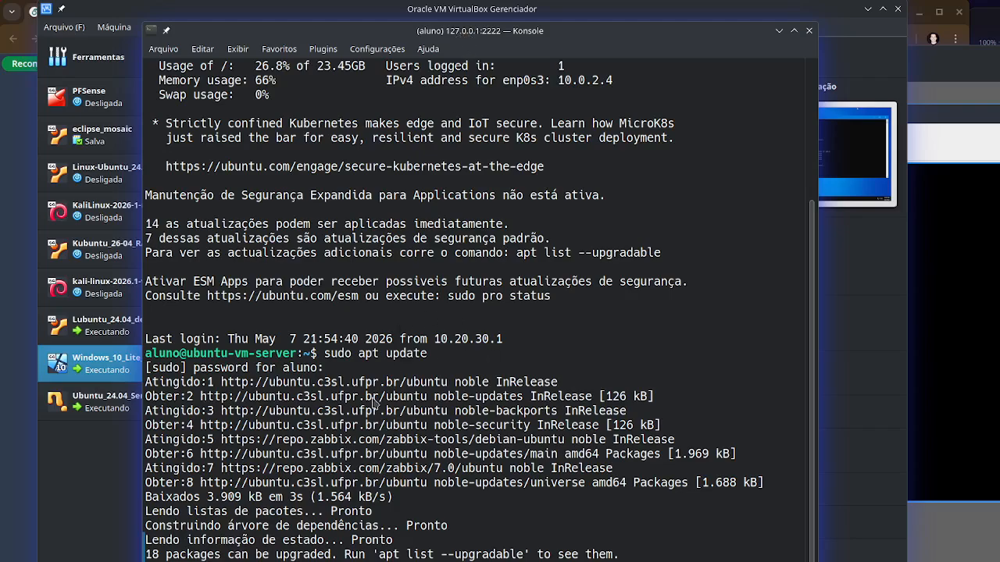
click(87, 532)
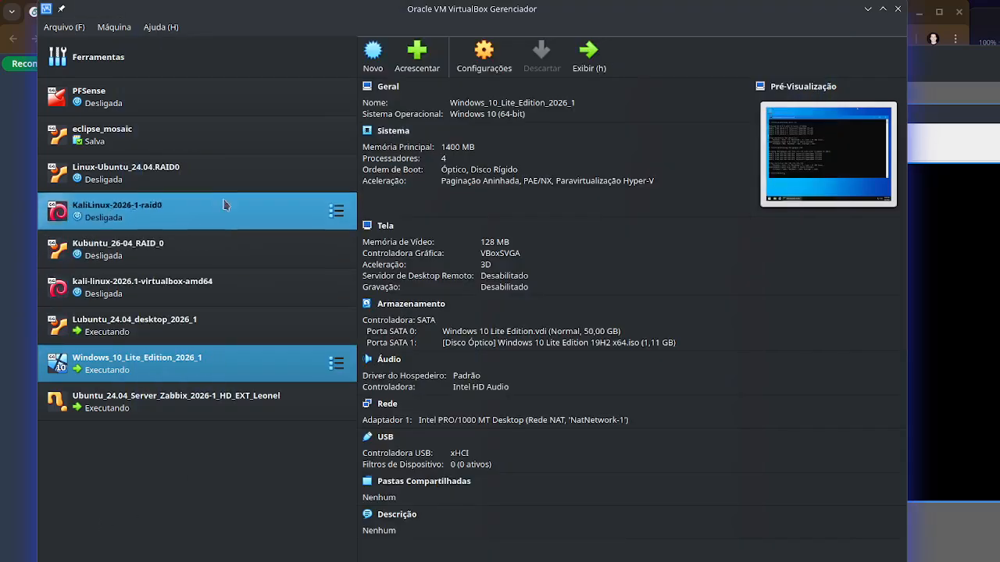
- Open the manager's network tool and show the IPv4 port-forwarding rules of NatNetwork-1
click(64, 27)
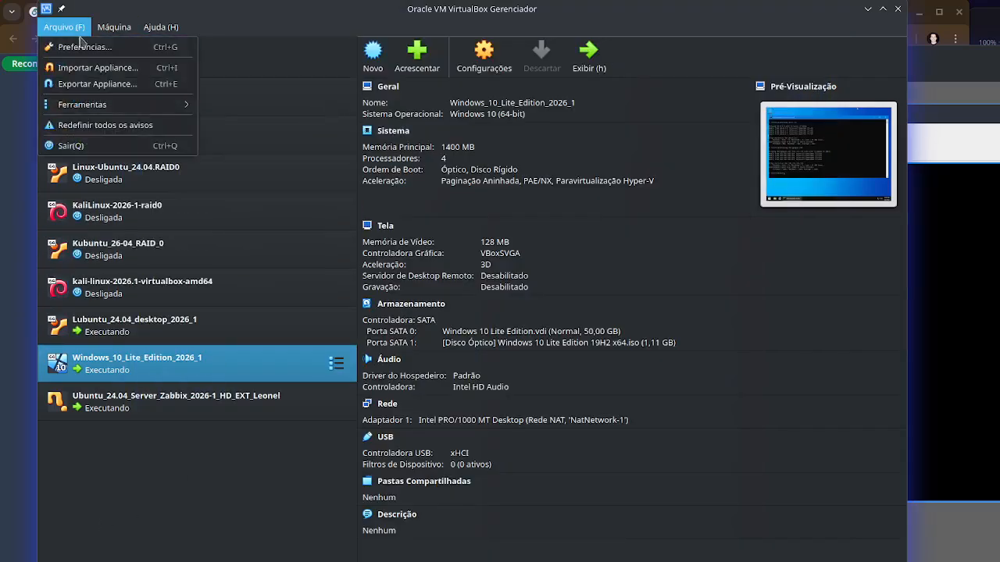
mouse_move(121, 111)
click(283, 136)
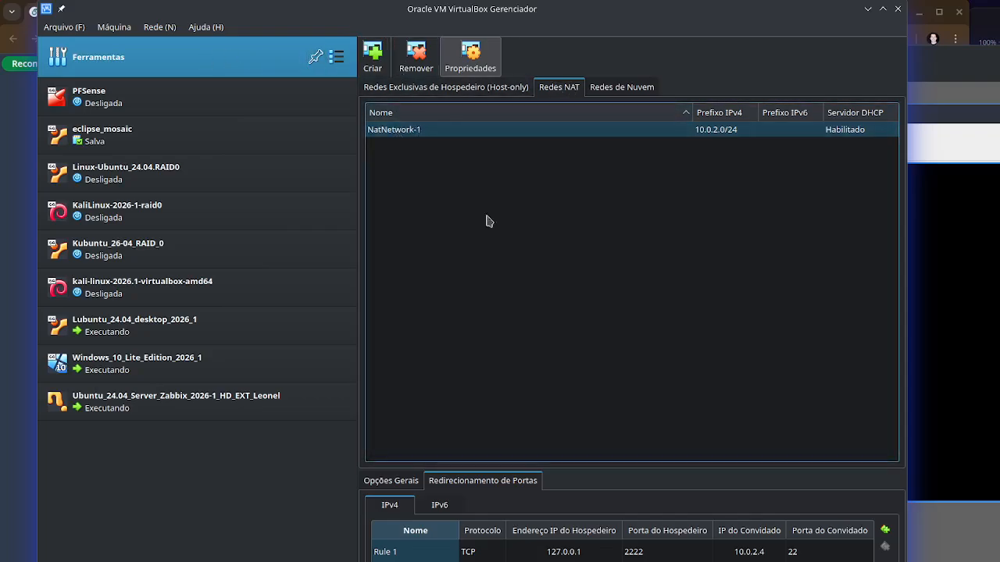
click(400, 488)
click(443, 489)
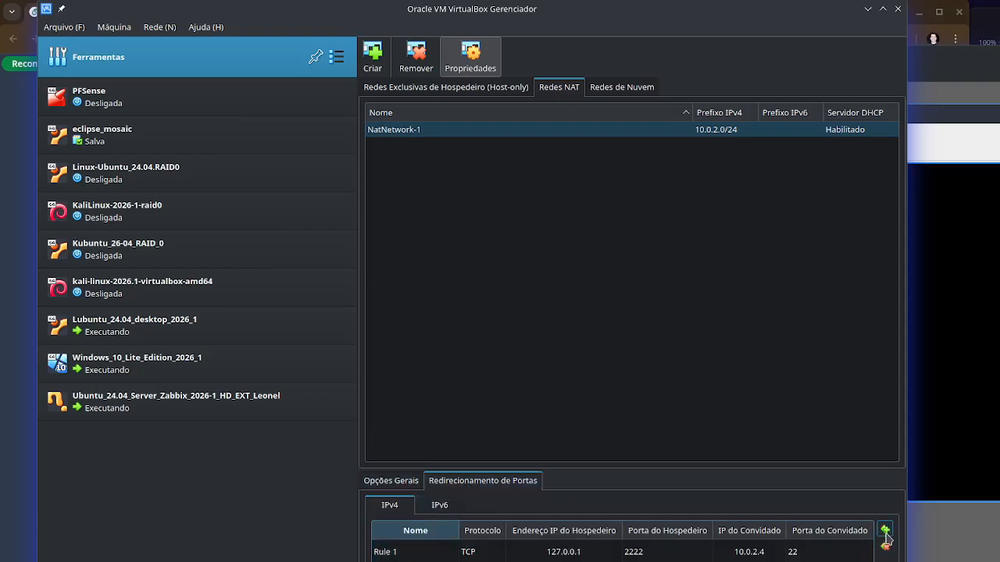
- Add a second IPv4 port-forwarding rule to NatNetwork-1, filling in its host IP, host port and guest port
click(564, 560)
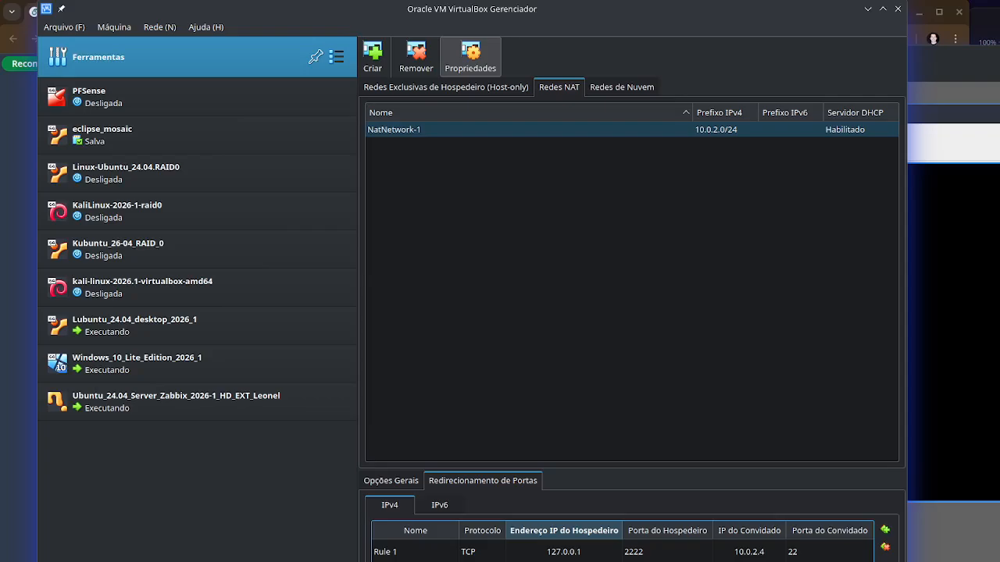
click(668, 560)
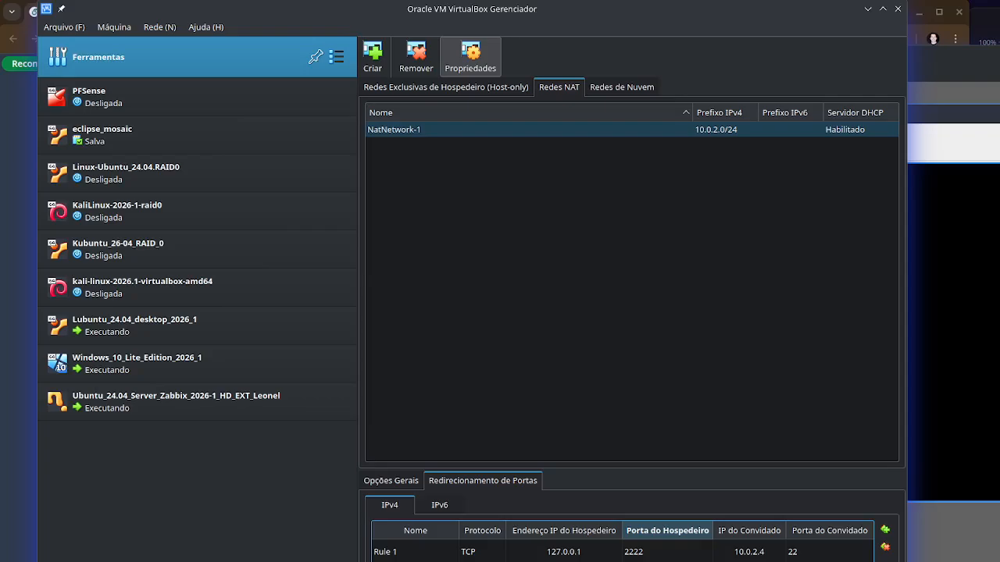
click(564, 560)
click(667, 561)
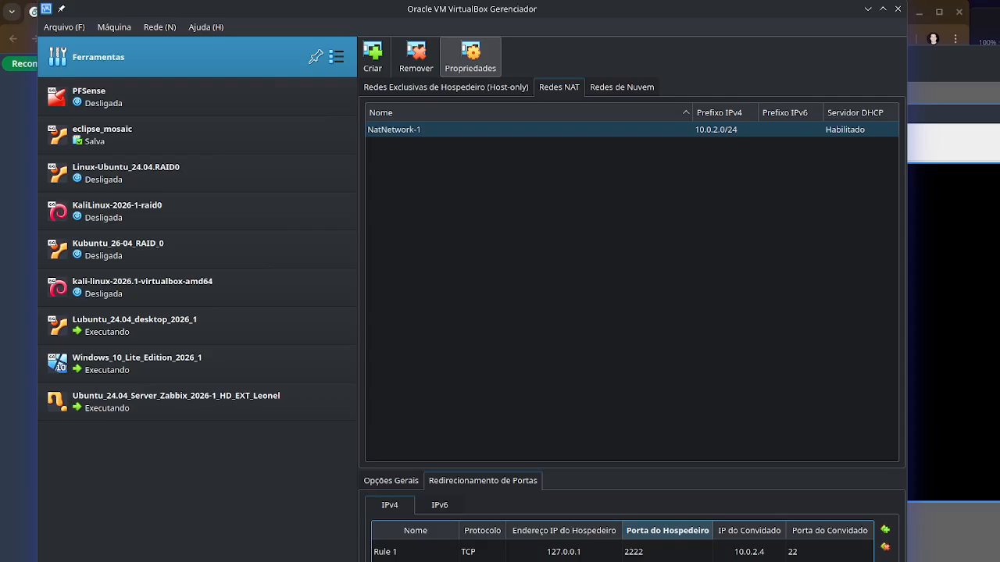
click(829, 561)
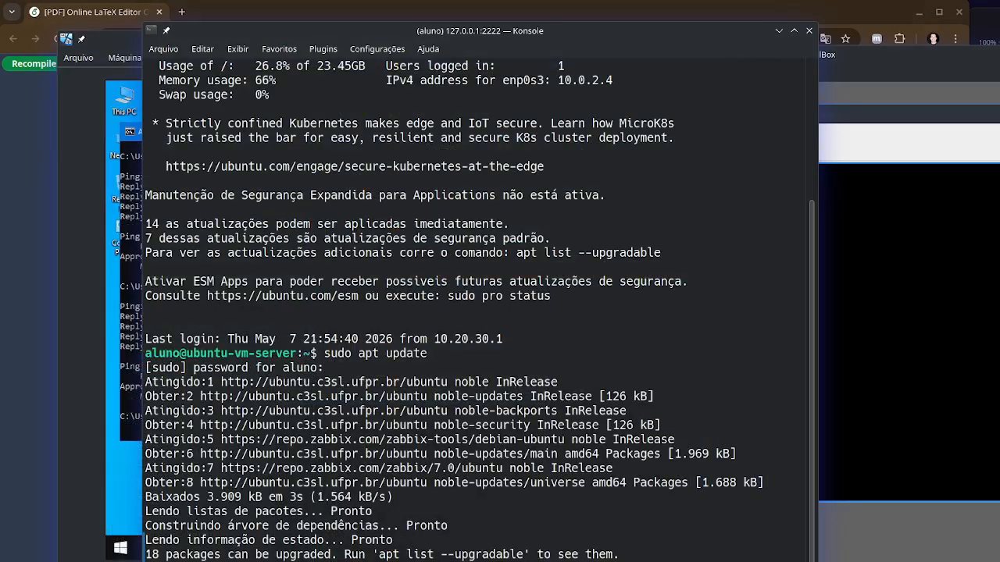
- Switch to Firefox in a new window and activate the address bar
right_click(166, 561)
right_click(136, 561)
right_click(136, 561)
click(216, 452)
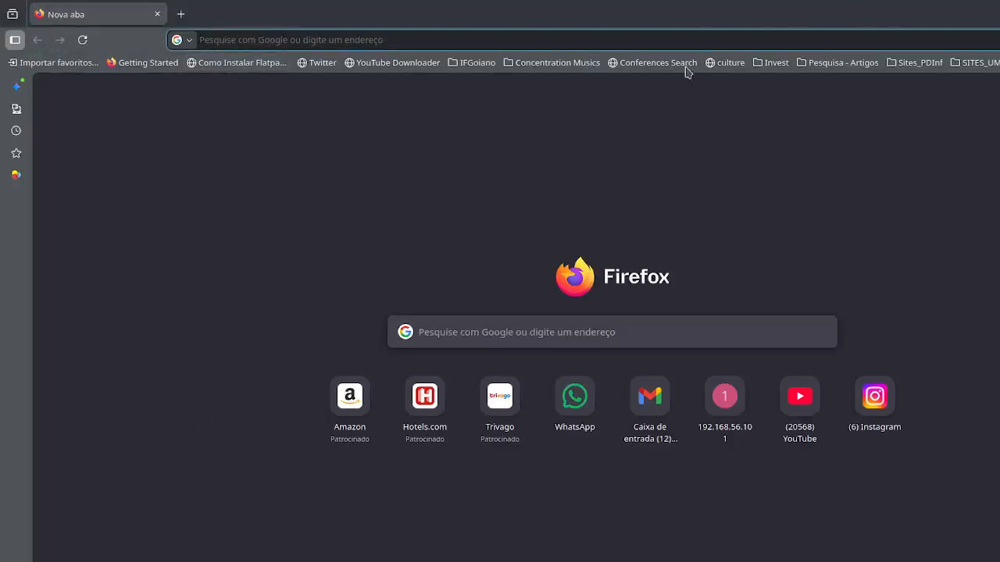
click(649, 44)
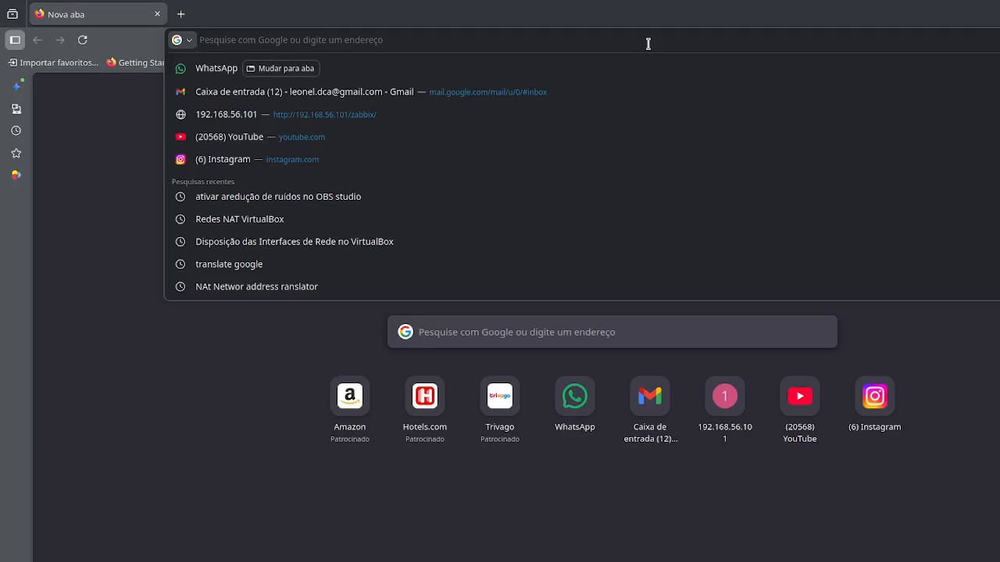
text(http://)
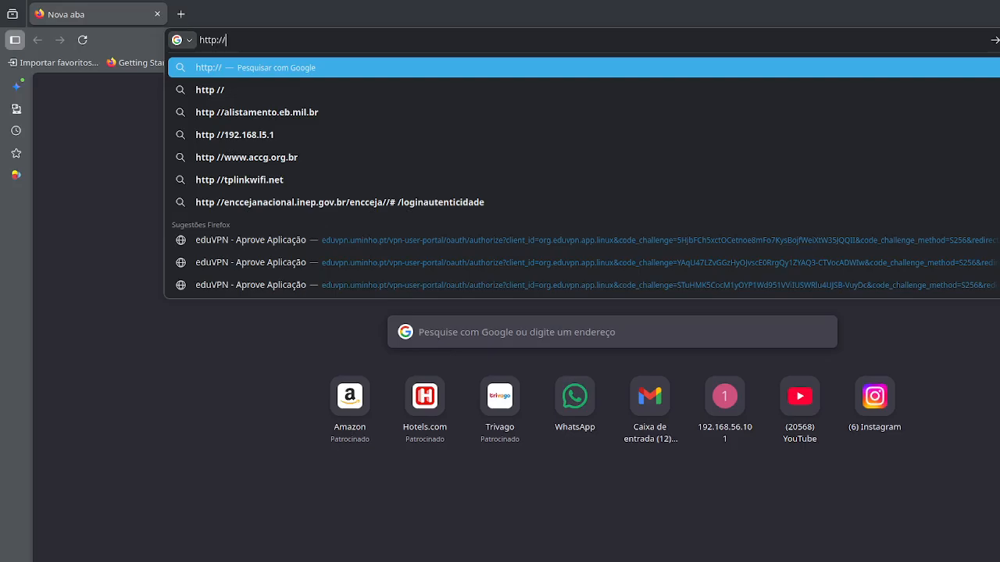
text(l)
key(BackSpace)
key(BackSpace)
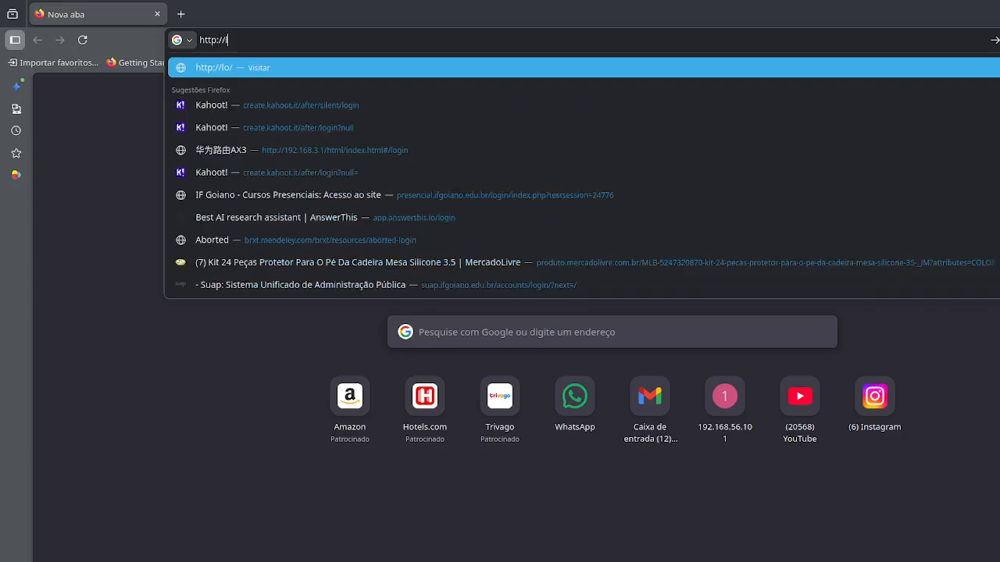
text(127)
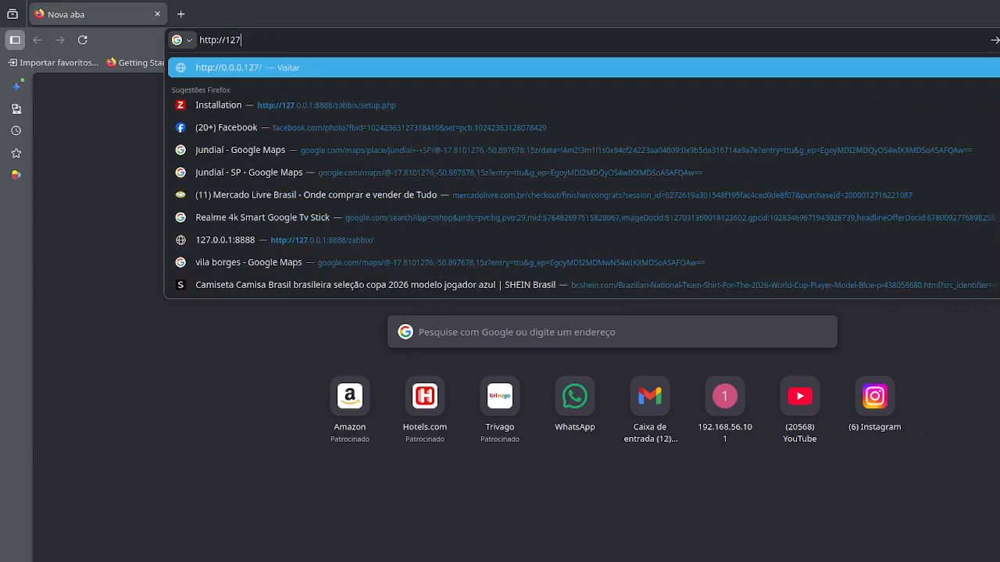
text(.0.0.1)
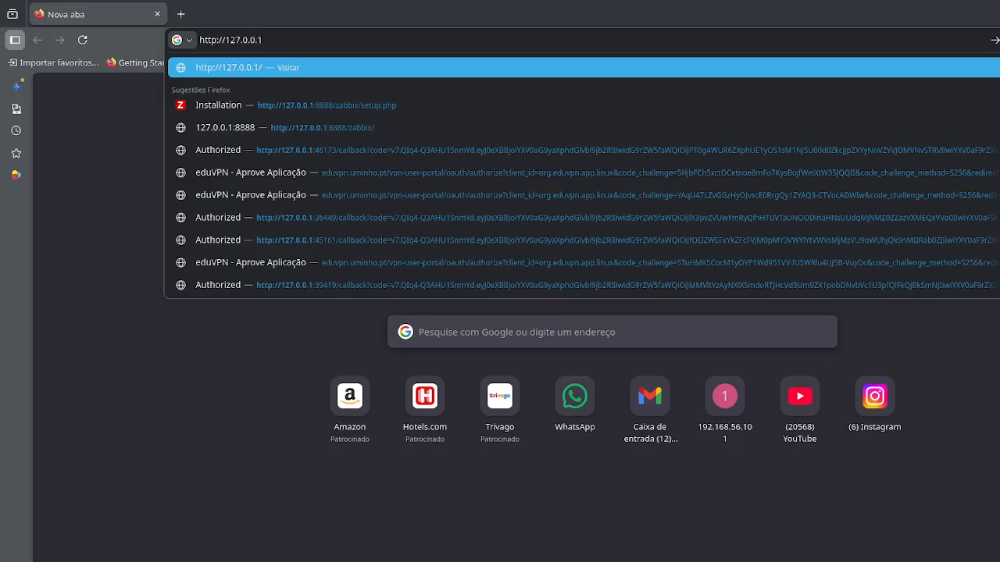
text(:8888/)
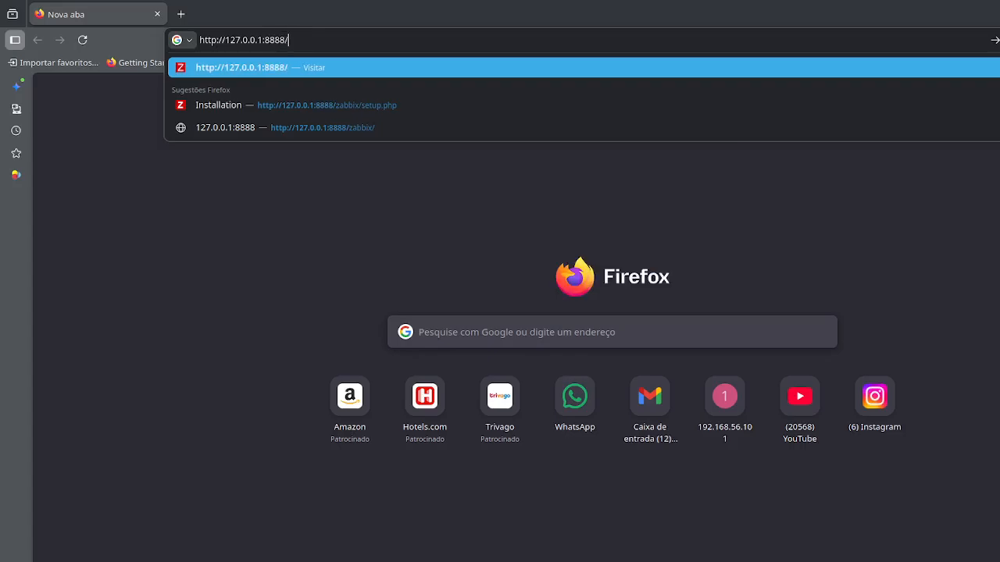
text(zabbix/)
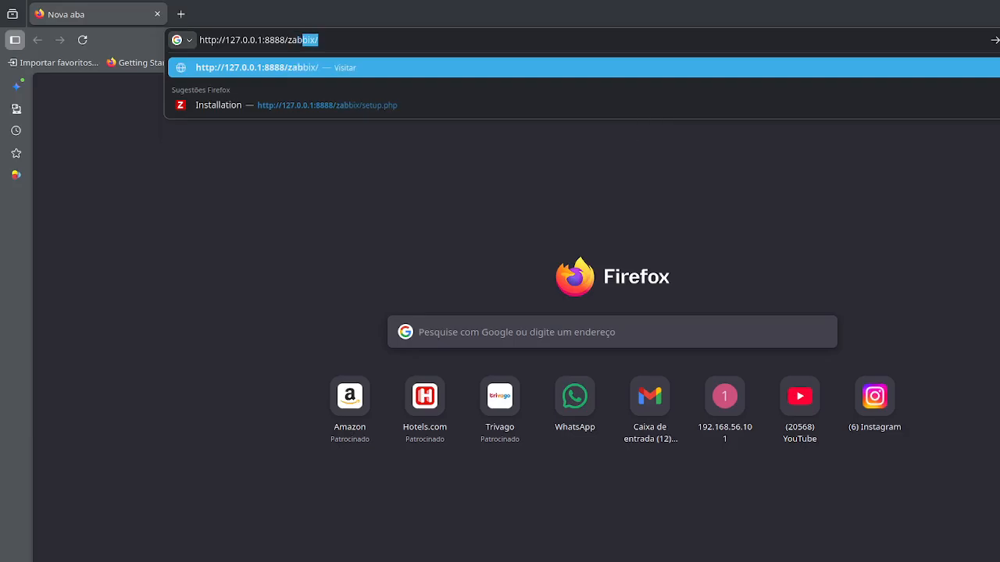
key(Return)
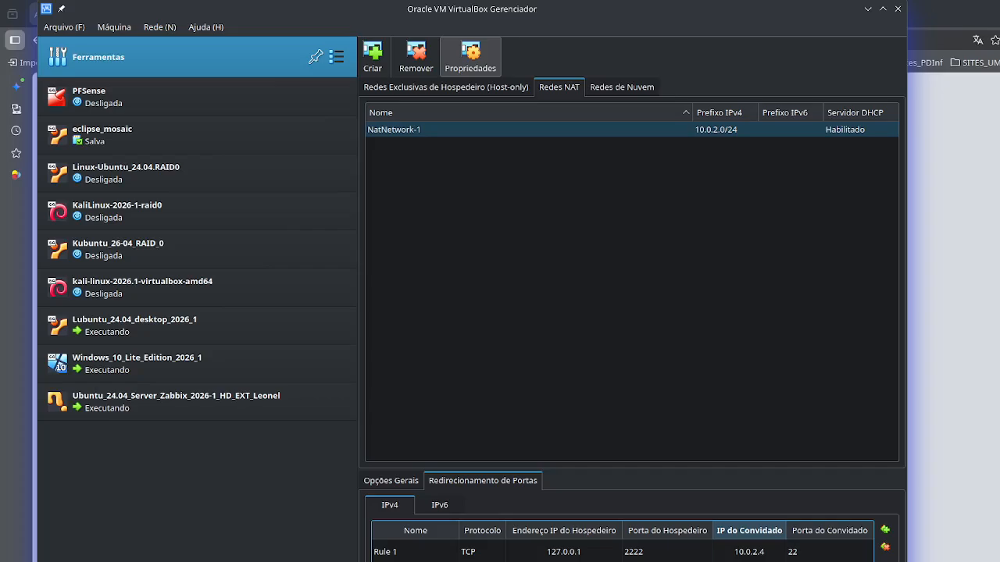
- Apply the port-forwarding changes of NatNetwork-1 and minimize the VirtualBox manager
click(859, 561)
click(867, 8)
click(285, 39)
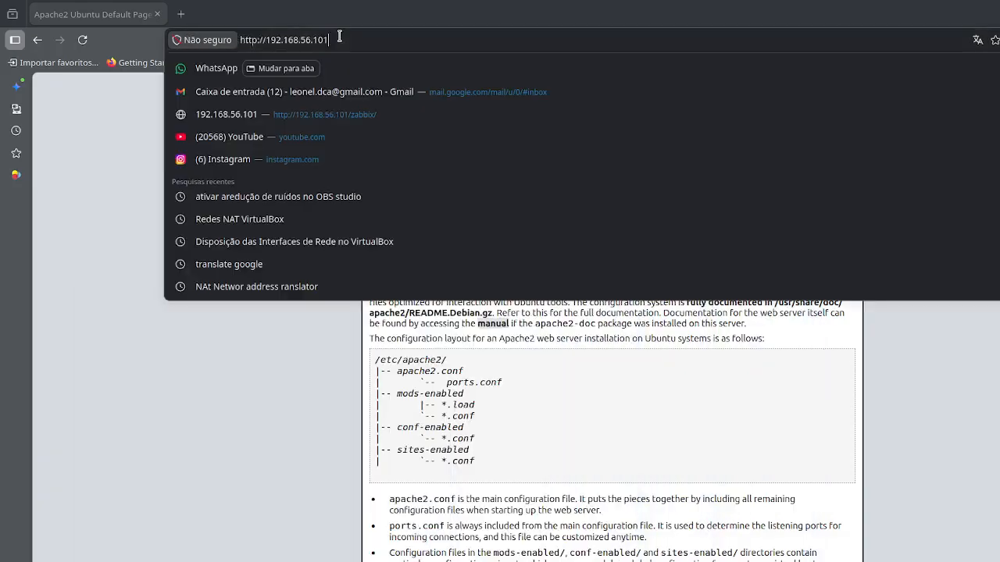
text(h)
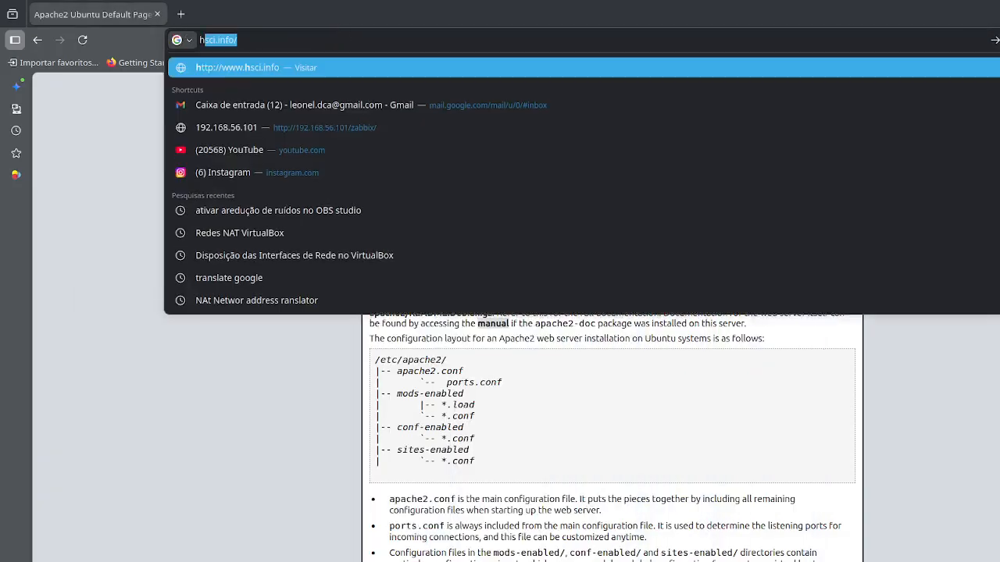
text(ttp://)
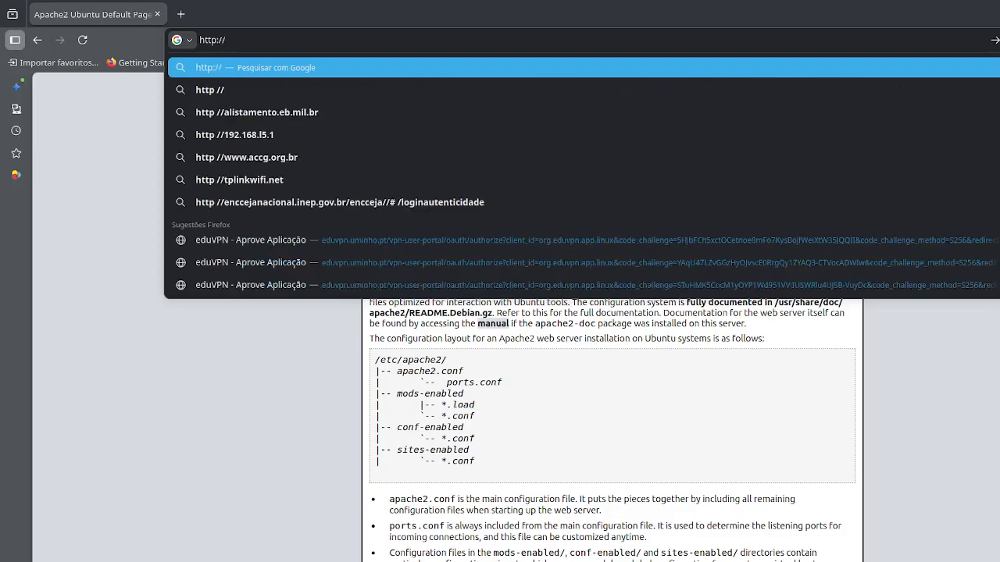
text(1)
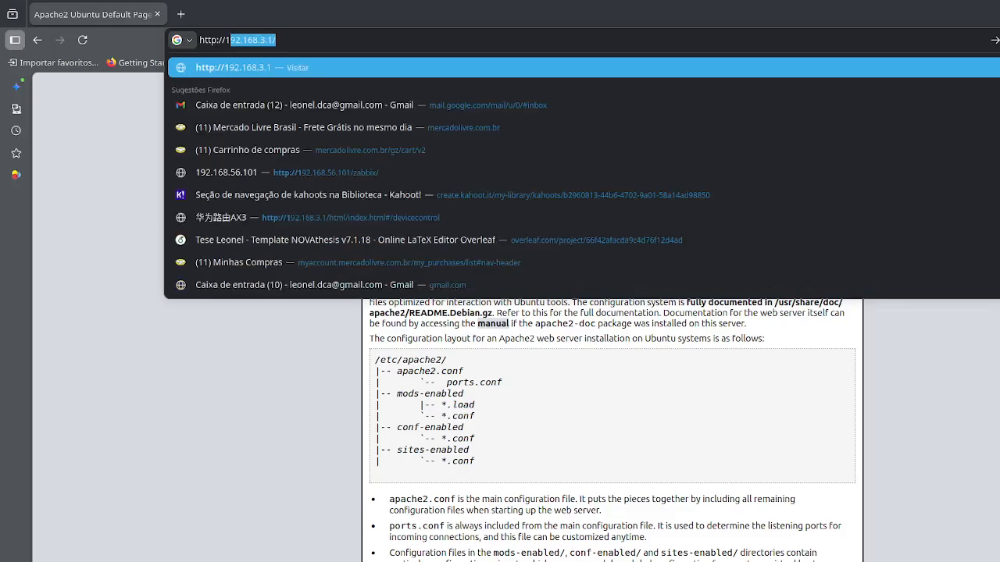
text(27.)
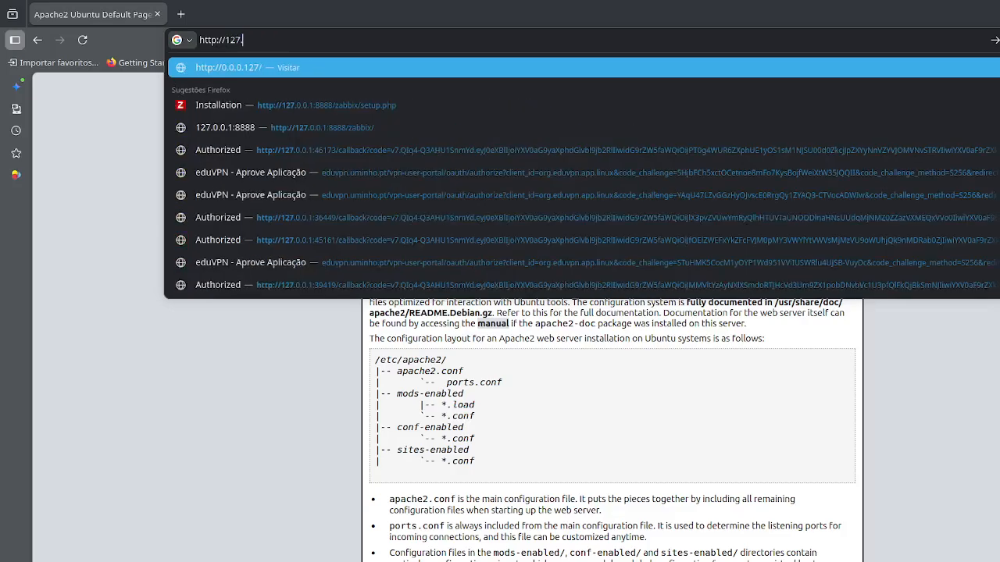
text(0.0.1:)
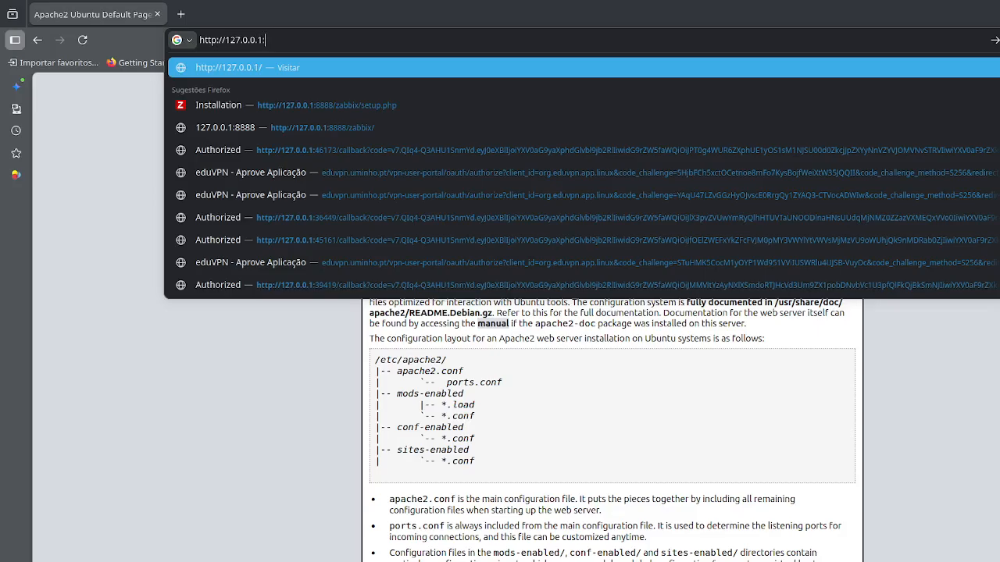
text(8888)
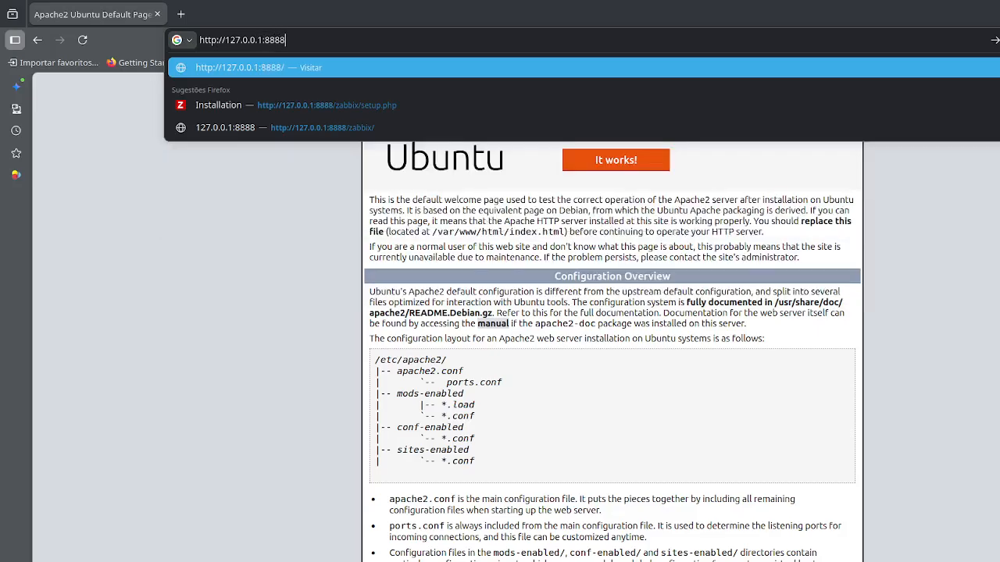
key(Return)
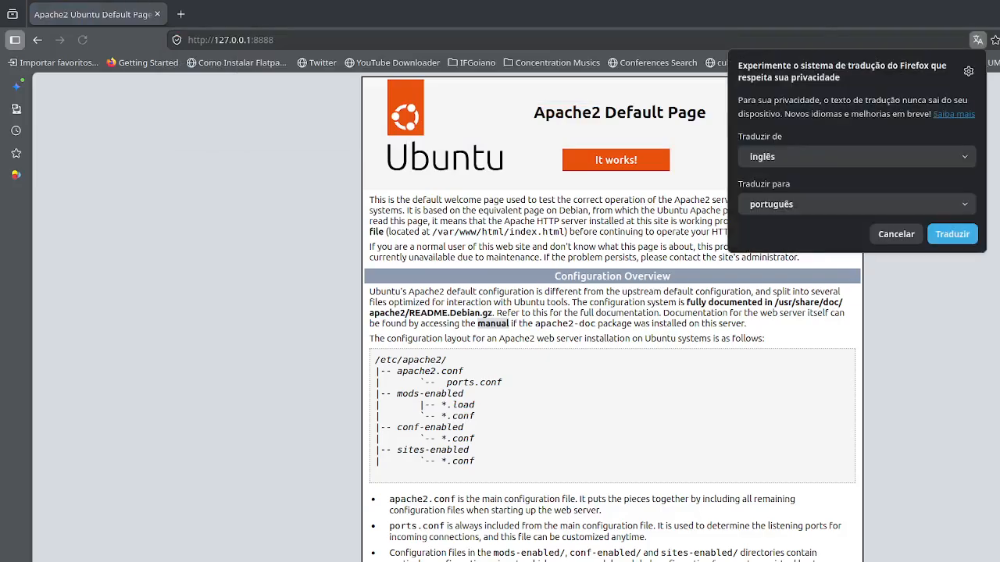
click(897, 234)
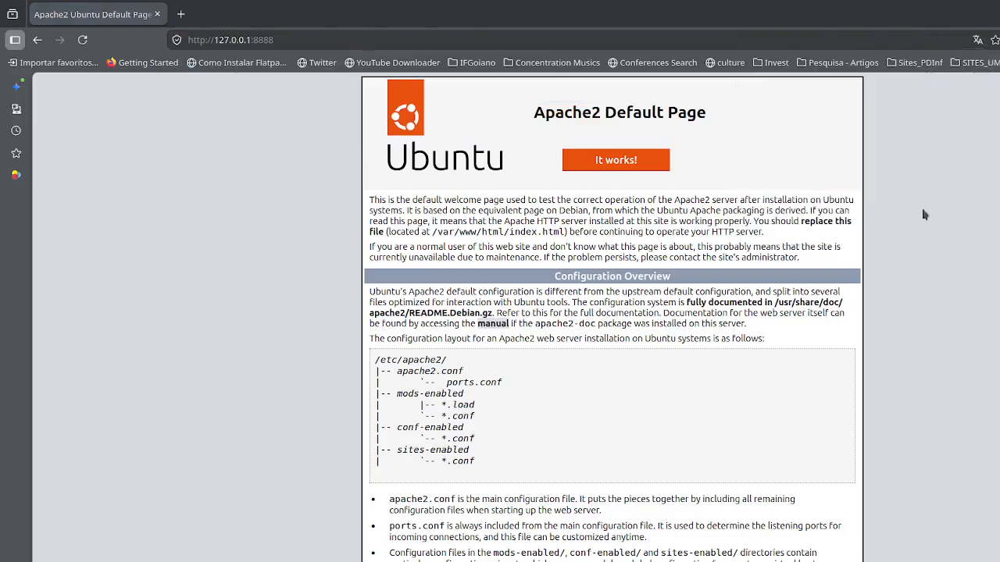
click(369, 37)
click(208, 436)
click(341, 39)
click(344, 39)
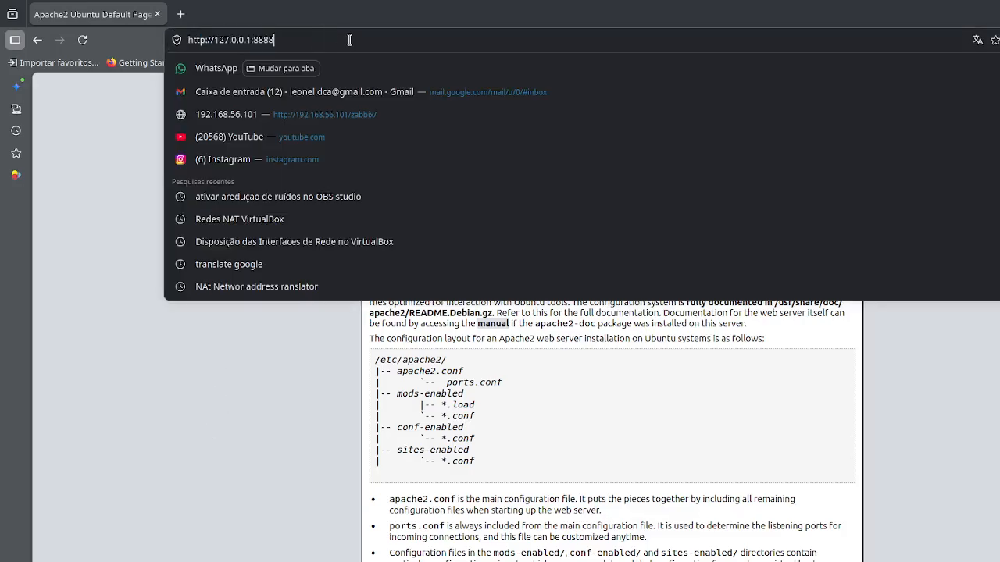
click(300, 531)
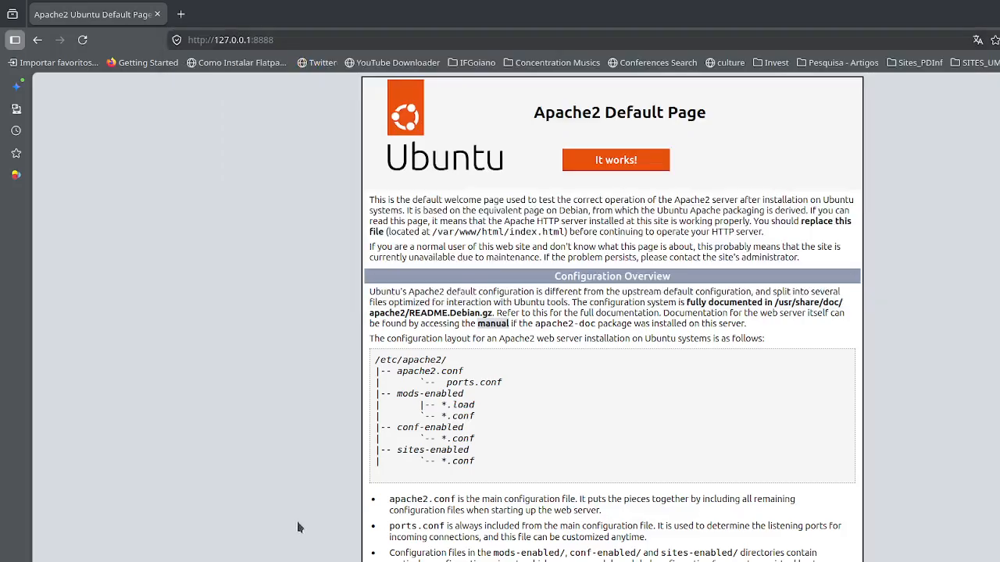
click(358, 39)
click(359, 39)
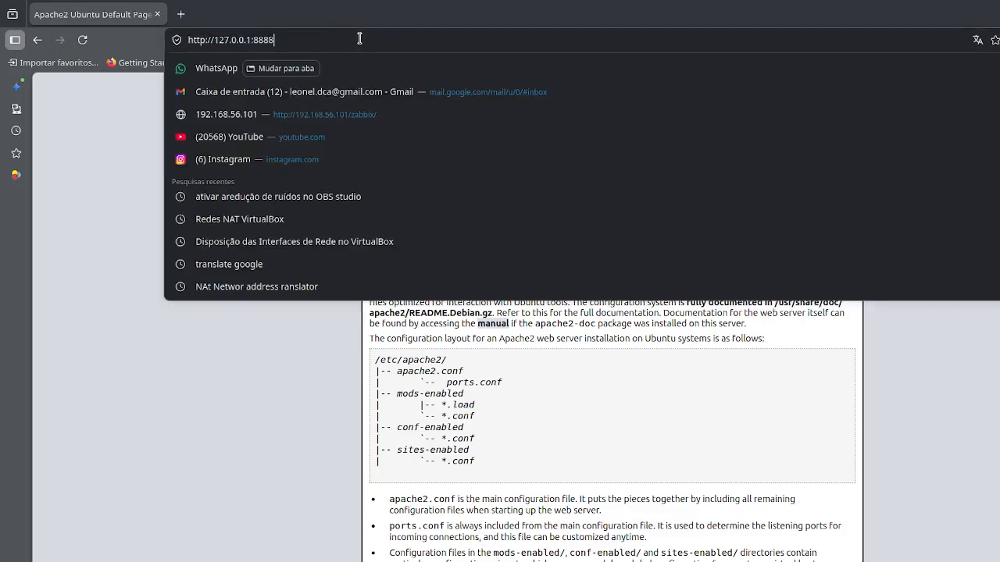
text(/zabbi)
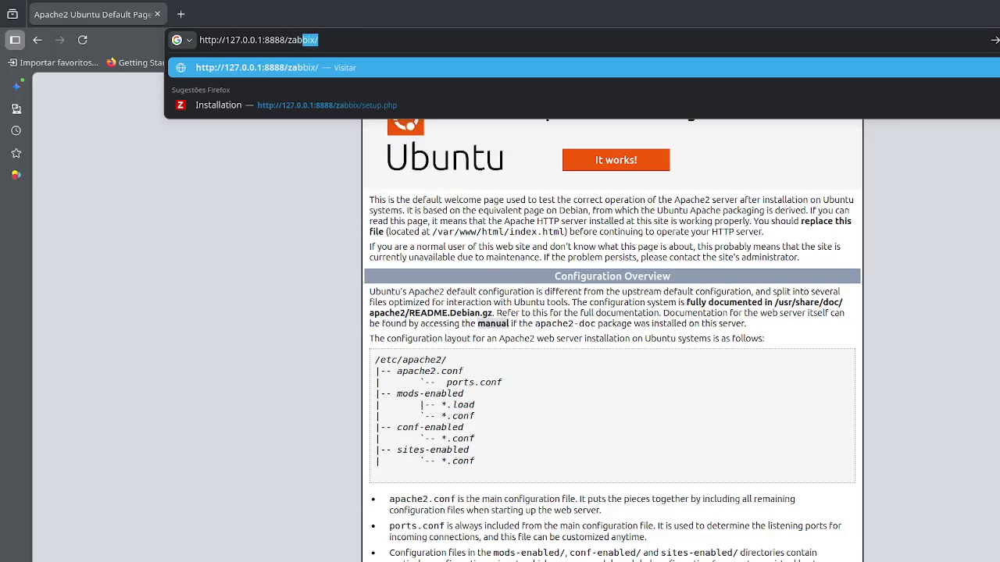
text(x)
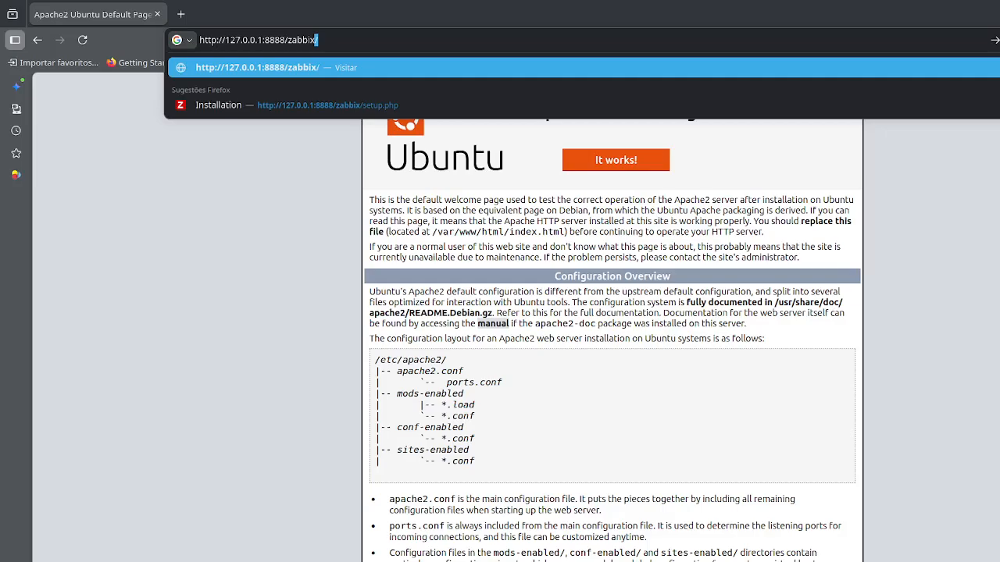
key(Return)
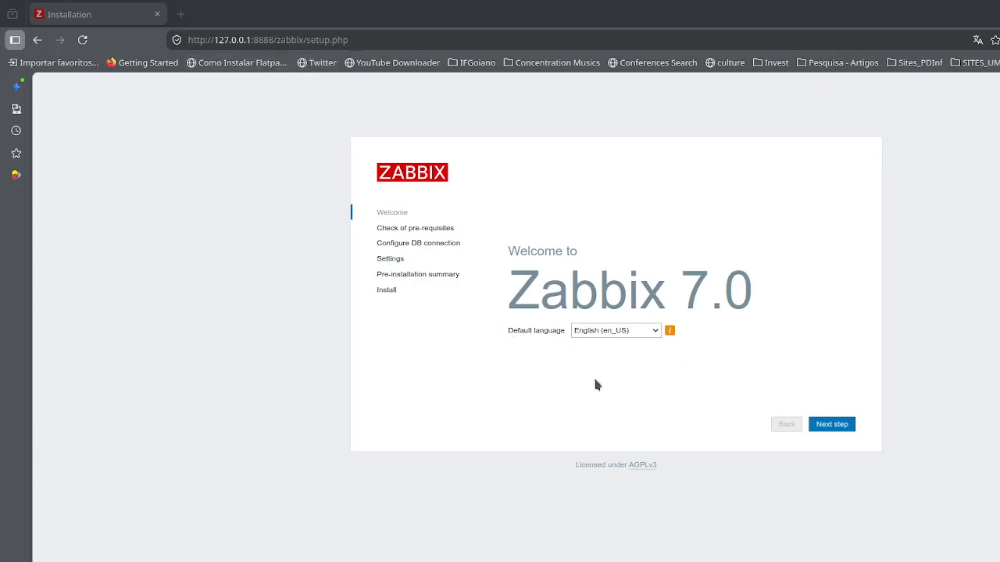
- Set the Zabbix installer's default language to Brazilian Portuguese (pt_BR)
click(658, 332)
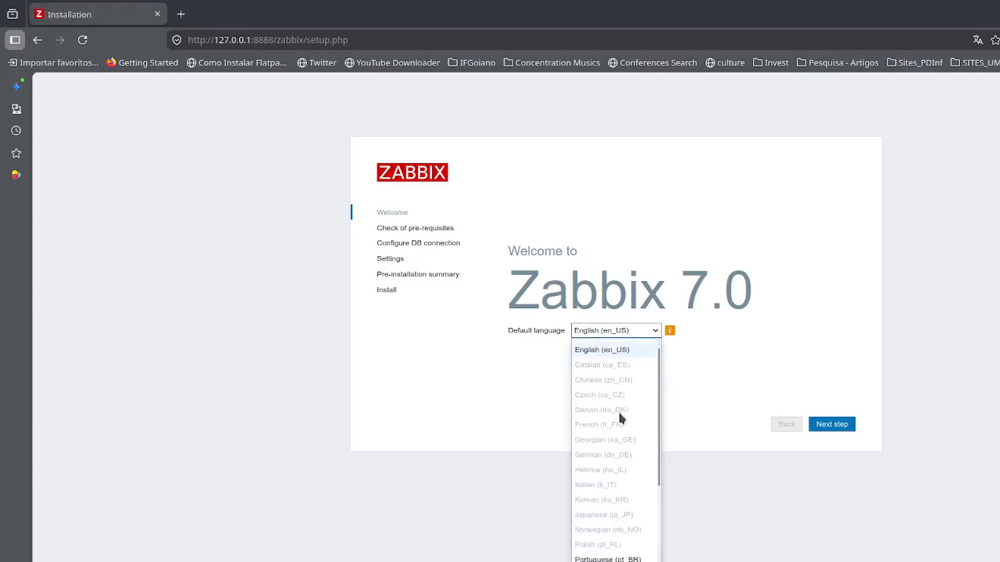
scroll(618, 415, down, 3)
click(618, 450)
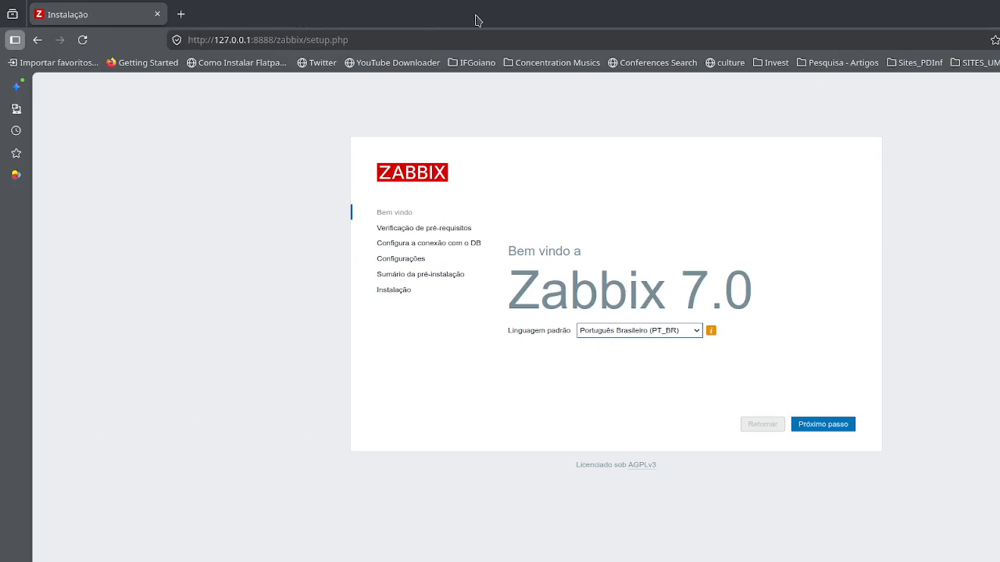
- Turn the maximized Firefox window into a floating one, enlarge it, and move it over the left part of the Konsole window
drag(475, 16, 425, 82)
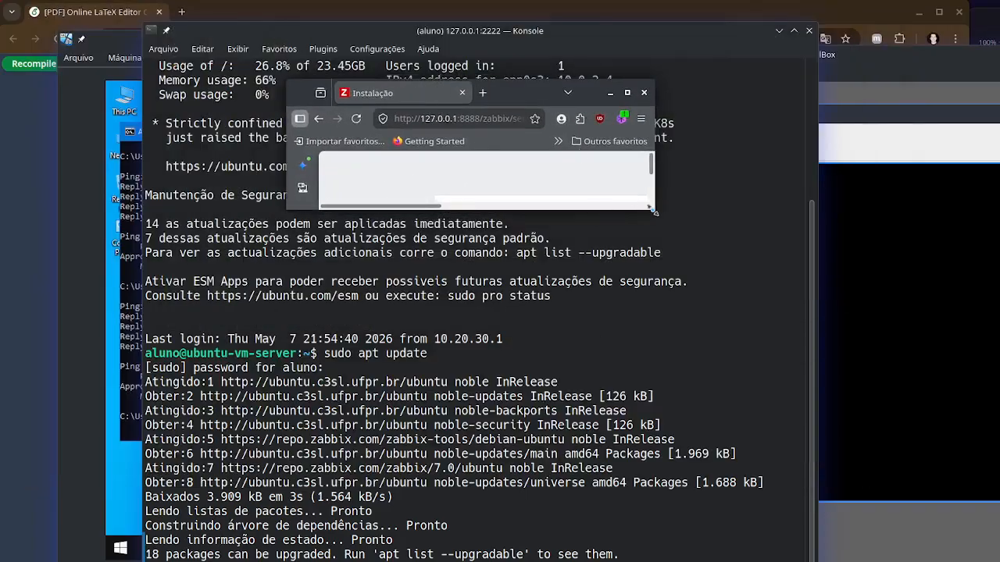
drag(654, 209, 858, 507)
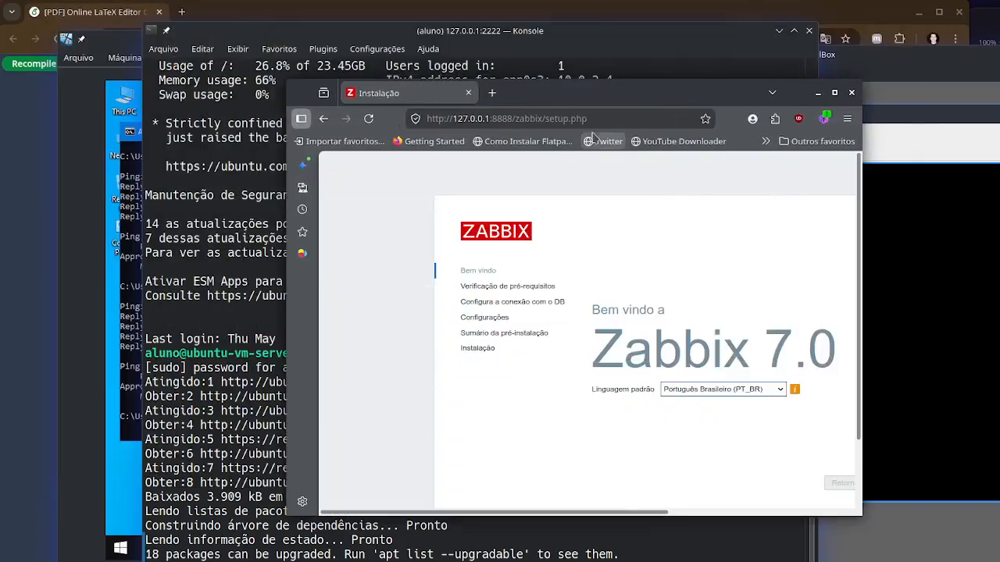
drag(681, 98, 432, 68)
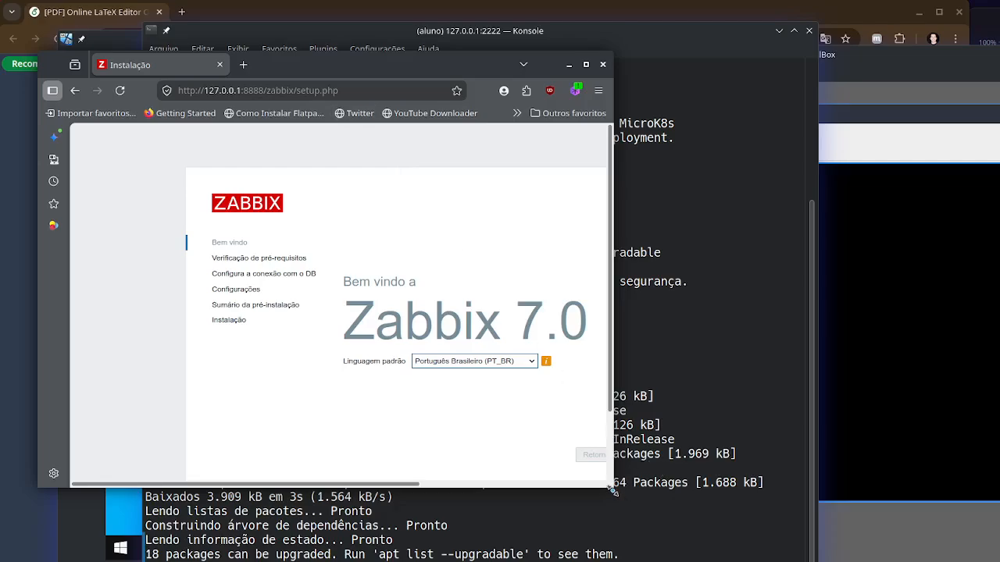